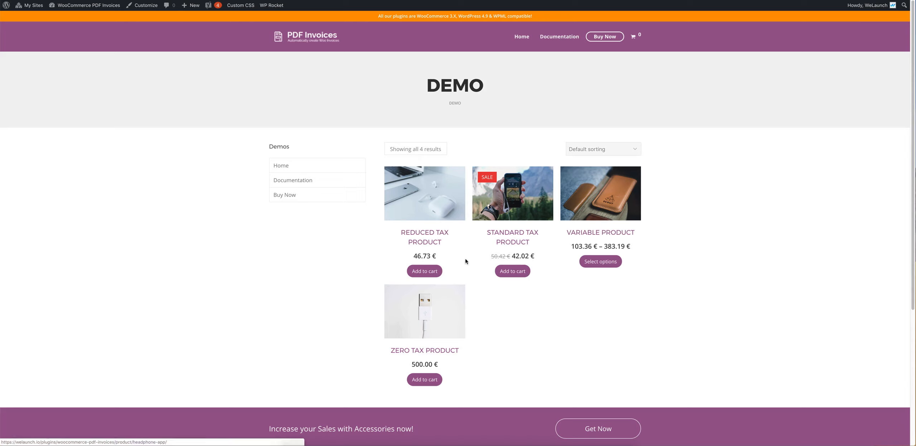
# - Add the Reduced Tax Product, the Standard Tax Product and two Variable Products with 2.200 mAh battery capacity to the cart
pyautogui.click(426, 274)
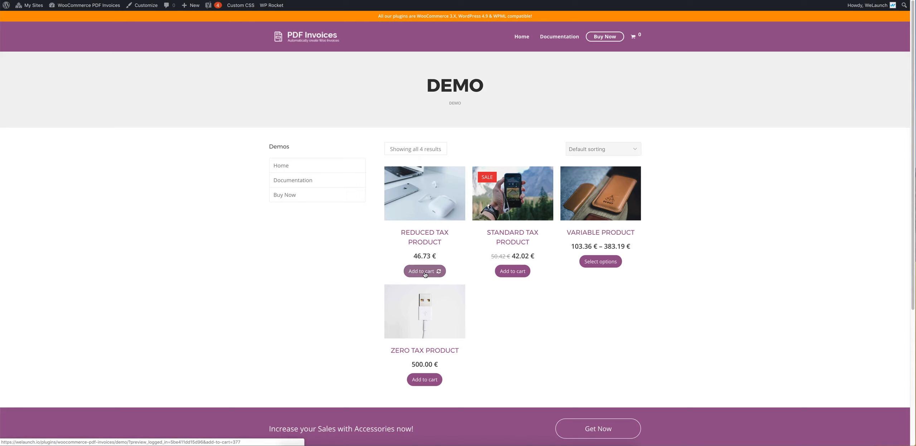
pyautogui.click(523, 273)
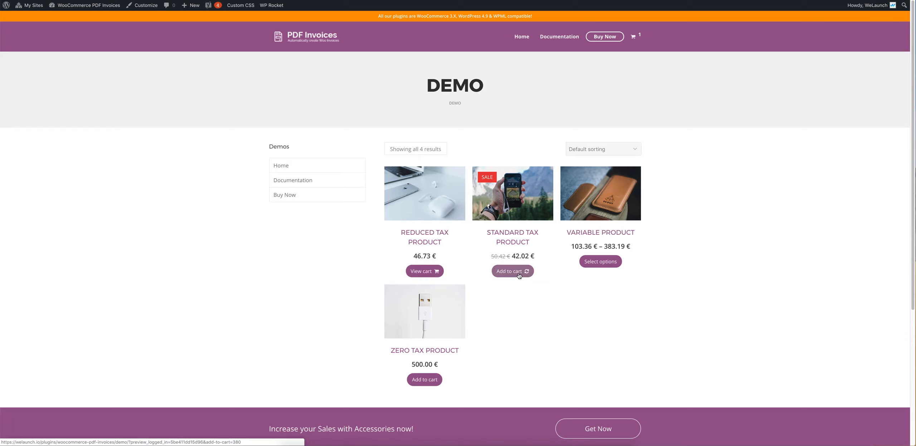
pyautogui.click(596, 263)
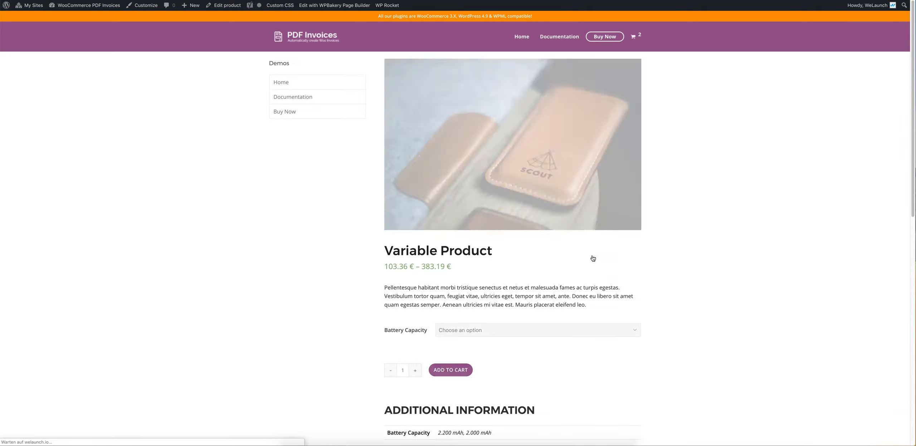
pyautogui.click(481, 330)
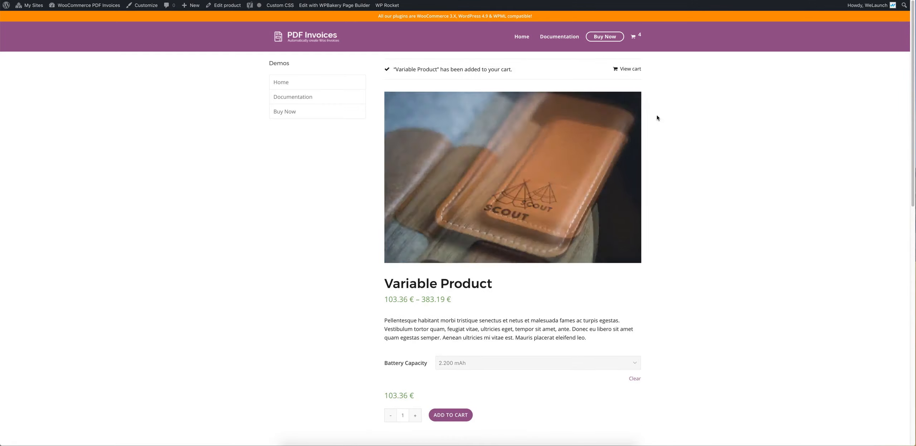
# - Check out the cart with the prefilled billing details and place the order by direct bank transfer
pyautogui.click(631, 69)
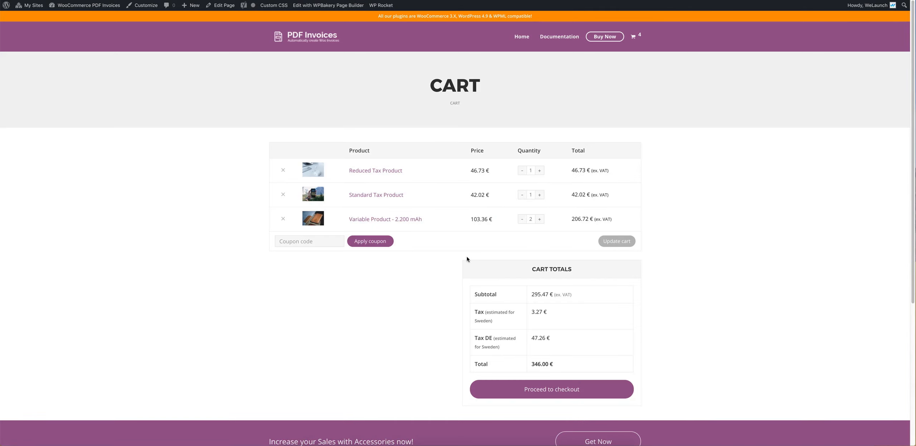
pyautogui.scroll(-1, 519, 322)
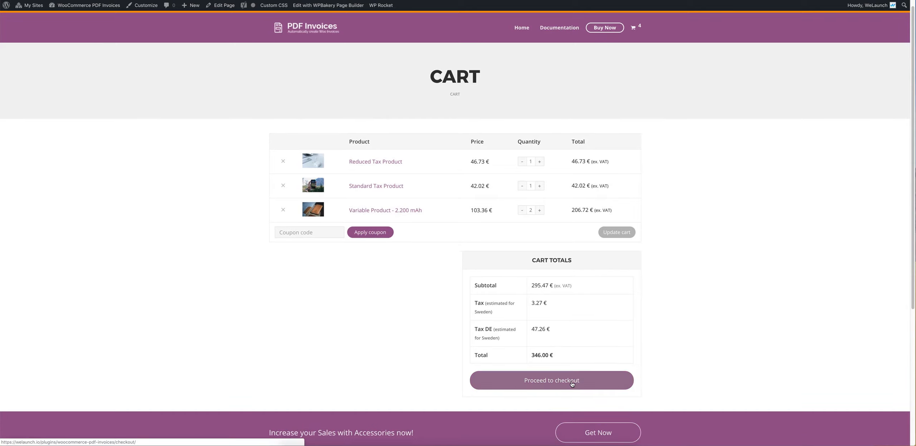
pyautogui.click(571, 384)
pyautogui.scroll(-1, 555, 293)
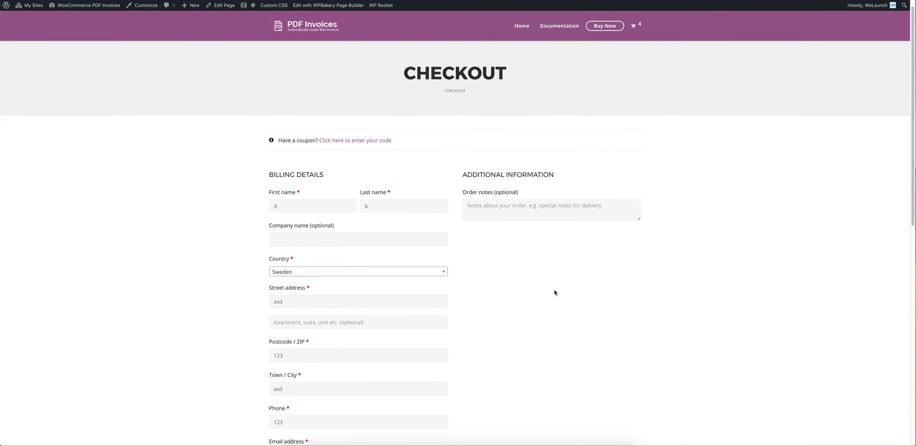
pyautogui.scroll(-10, 554, 292)
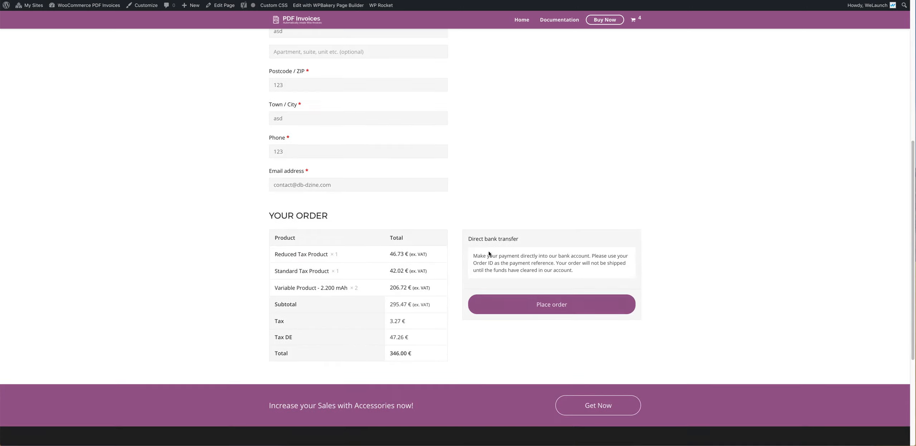
pyautogui.click(551, 307)
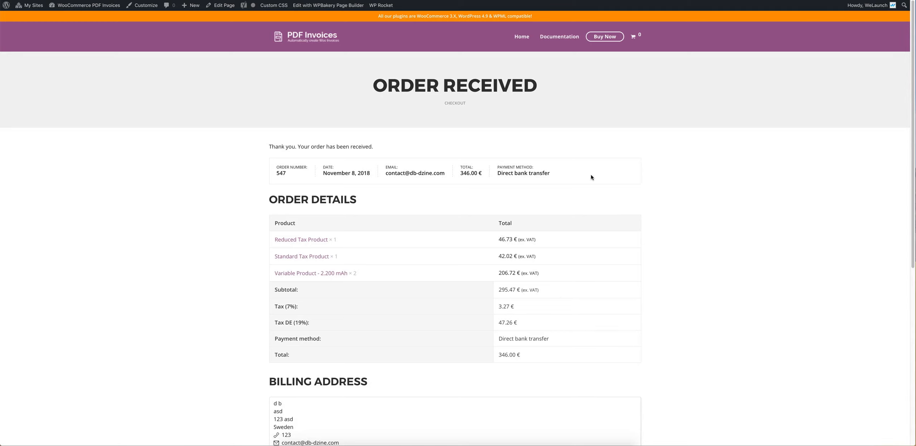
# - Download the PDF invoice from the order confirmation page and open the file
pyautogui.moveTo(318, 148); pyautogui.dragTo(399, 149)
pyautogui.click(398, 148)
pyautogui.scroll(-3, 277, 206)
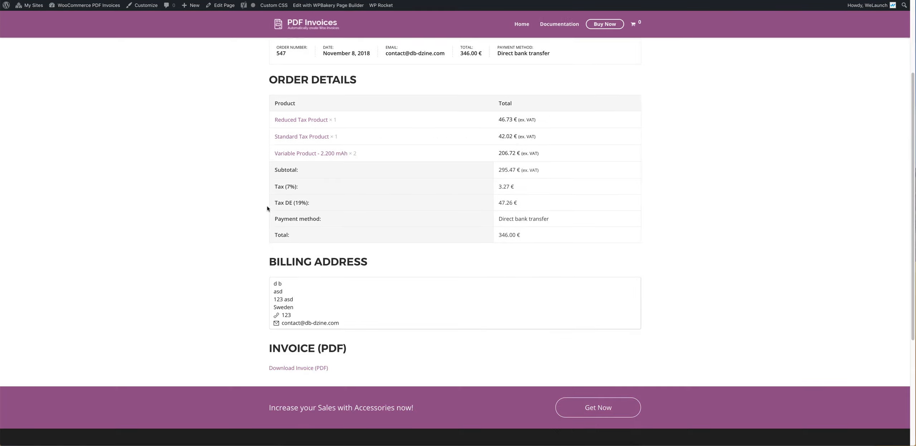
pyautogui.moveTo(281, 346); pyautogui.dragTo(369, 350)
pyautogui.click(369, 350)
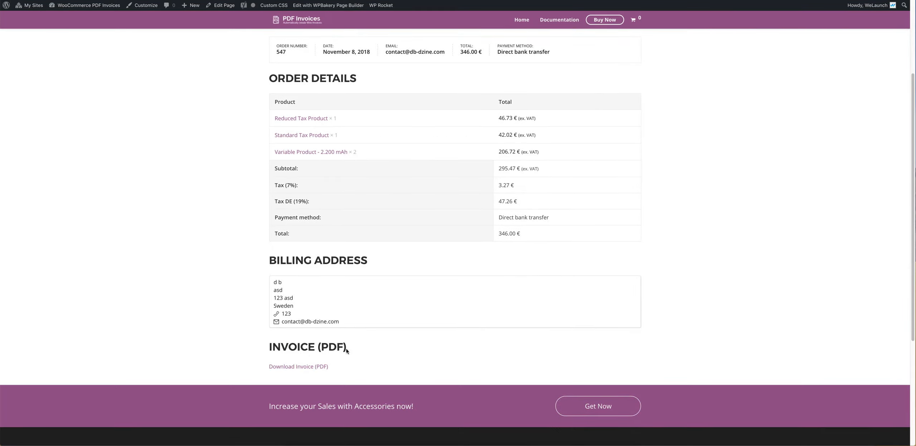
pyautogui.click(296, 367)
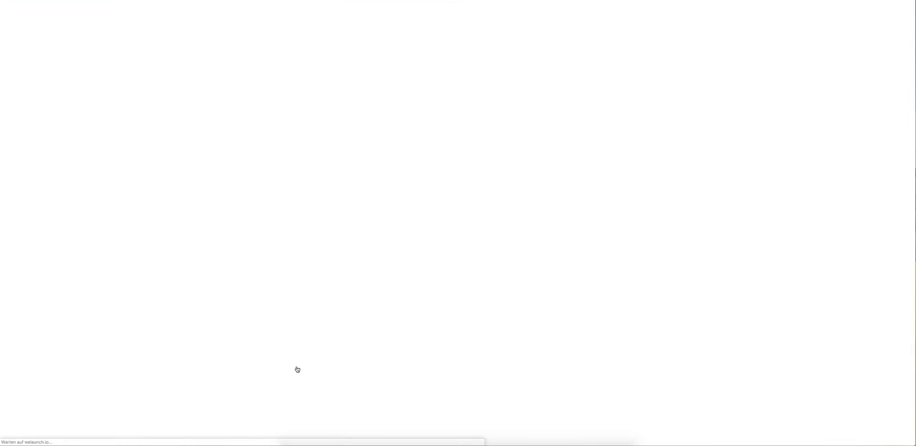
pyautogui.click(52, 439)
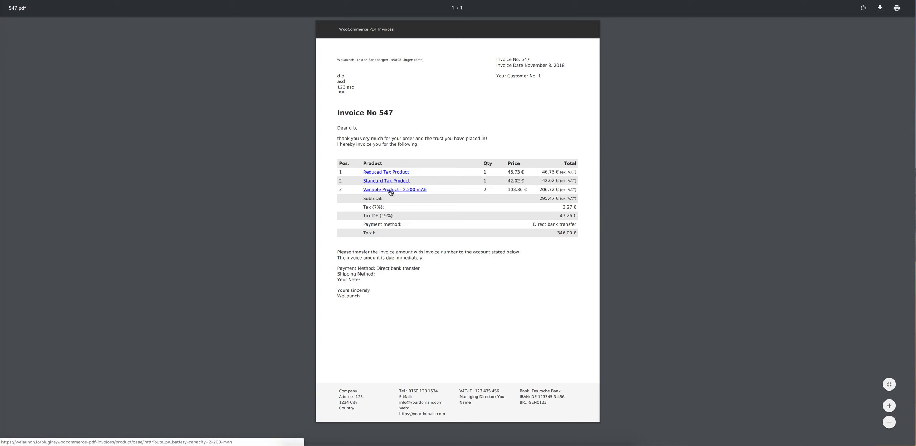
# - Examine the tax rate lines and tax amounts below the product table of the invoice
pyautogui.moveTo(363, 206); pyautogui.dragTo(384, 207)
pyautogui.click(376, 208)
pyautogui.tripleClick(376, 207)
pyautogui.doubleClick(376, 207)
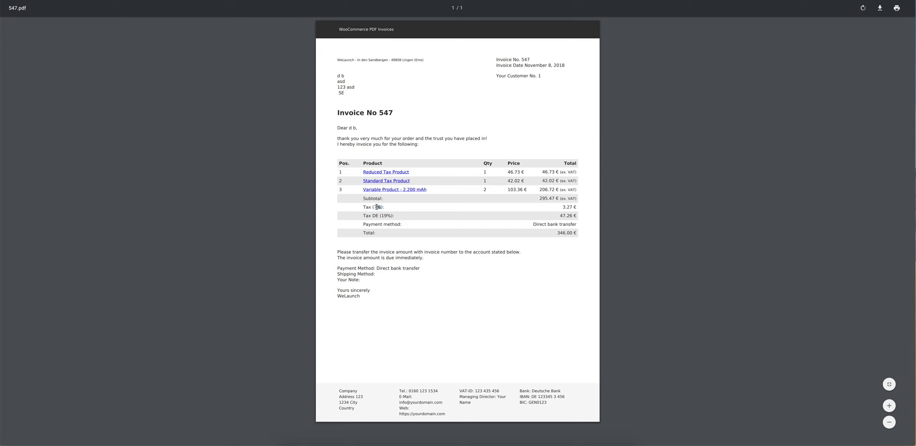
pyautogui.click(375, 206)
pyautogui.moveTo(381, 215); pyautogui.dragTo(388, 215)
pyautogui.moveTo(561, 215); pyautogui.dragTo(578, 216)
pyautogui.click(578, 216)
# - Examine the invoice's header, footer columns, sender line, customer address and invoice number and date block
pyautogui.moveTo(339, 30); pyautogui.dragTo(404, 31)
pyautogui.click(404, 31)
pyautogui.moveTo(345, 390); pyautogui.dragTo(576, 404)
pyautogui.click(497, 336)
pyautogui.moveTo(338, 59); pyautogui.dragTo(385, 60)
pyautogui.moveTo(346, 88)
pyautogui.mouseDown()
pyautogui.moveTo(334, 76)
pyautogui.moveTo(359, 89)
pyautogui.mouseUp()
pyautogui.click(377, 90)
pyautogui.moveTo(513, 60); pyautogui.dragTo(532, 76)
pyautogui.click(494, 91)
# - Examine the invoice's heading, salutation, introductory text and the payment text below the product table
pyautogui.moveTo(338, 113); pyautogui.dragTo(403, 131)
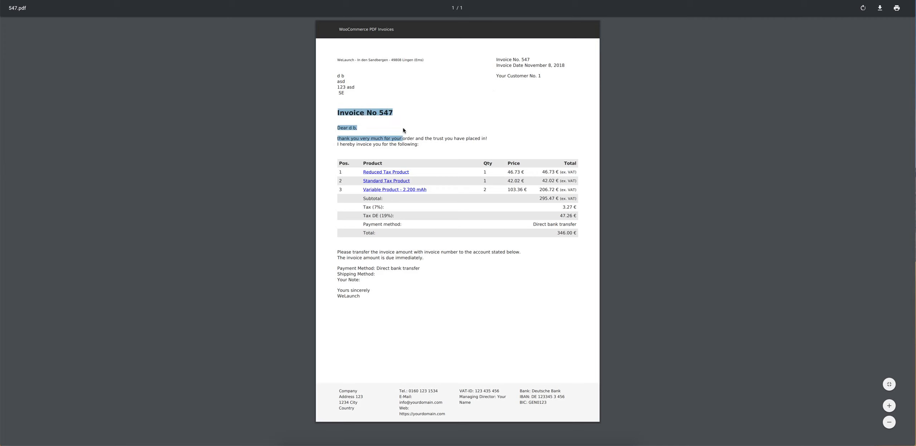
pyautogui.moveTo(349, 112); pyautogui.dragTo(384, 114)
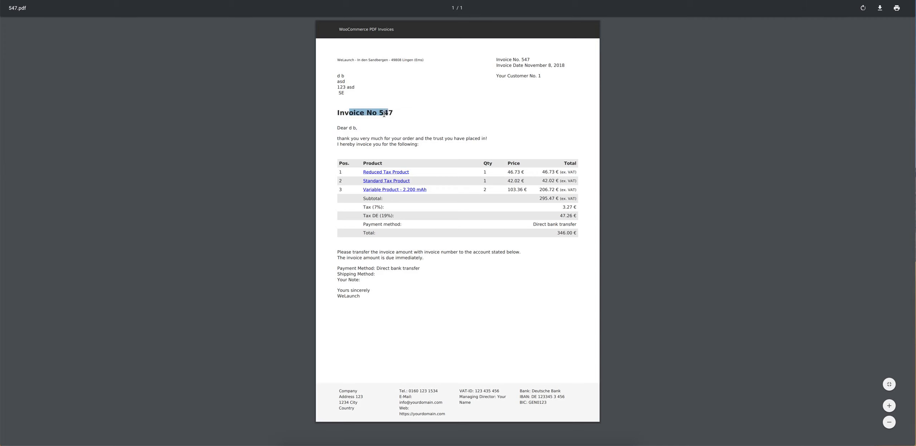
pyautogui.click(352, 128)
pyautogui.moveTo(351, 139); pyautogui.dragTo(446, 140)
pyautogui.click(441, 149)
pyautogui.moveTo(342, 252); pyautogui.dragTo(391, 269)
pyautogui.click(392, 285)
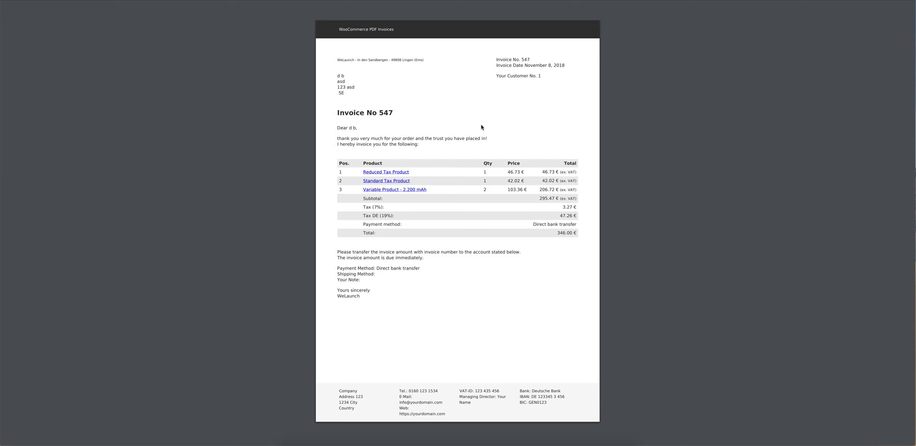
# - Close the invoice PDF, go to the shop's my-account page and view the newest order
pyautogui.press('super+w')
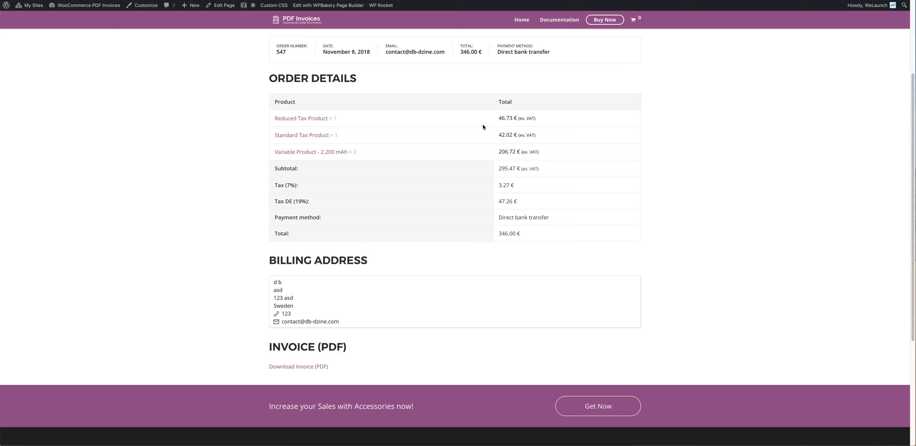
pyautogui.scroll(4, 371, 208)
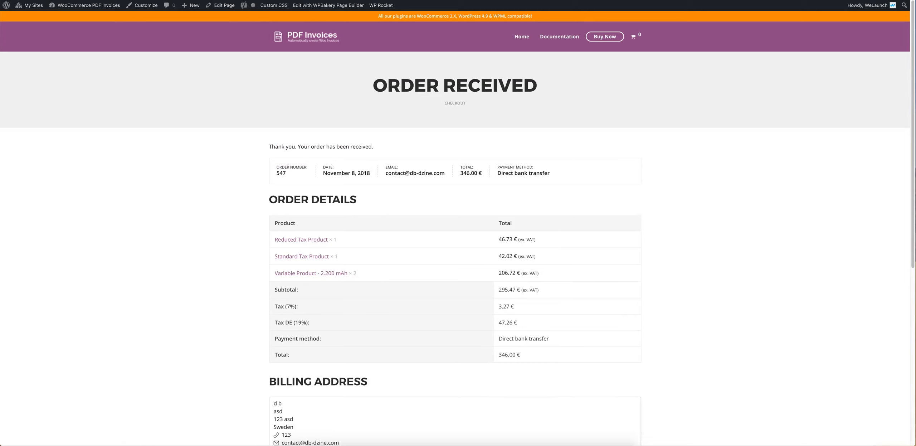
pyautogui.write('my-account')
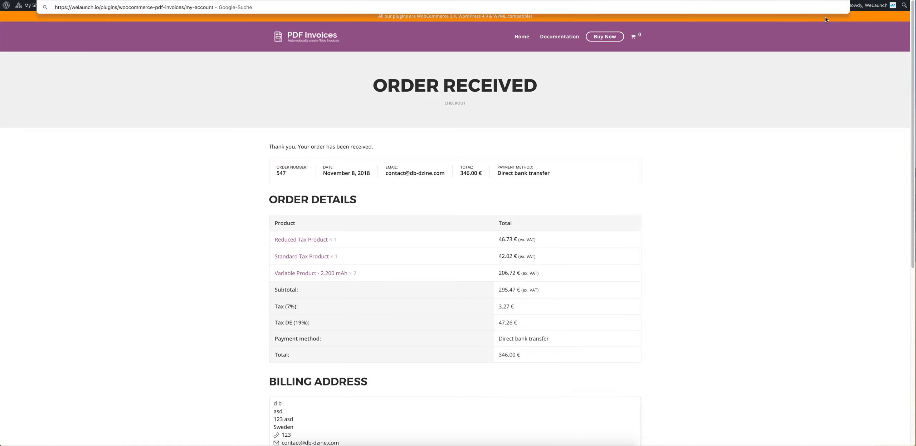
pyautogui.press('Return')
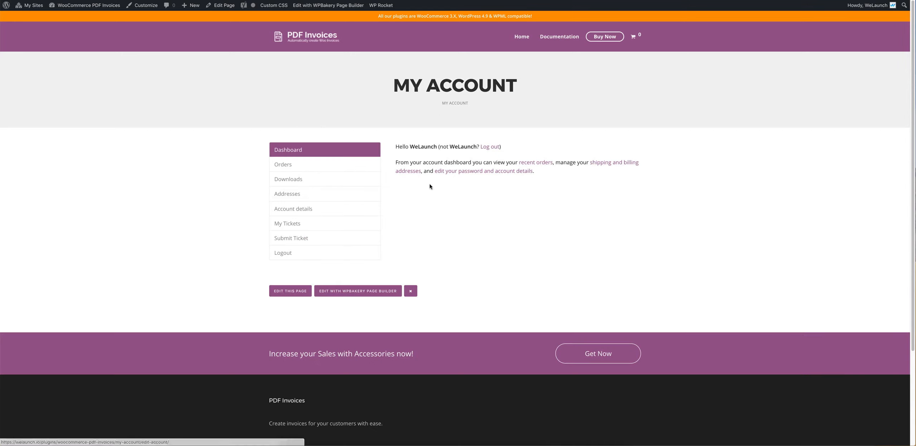
pyautogui.click(288, 167)
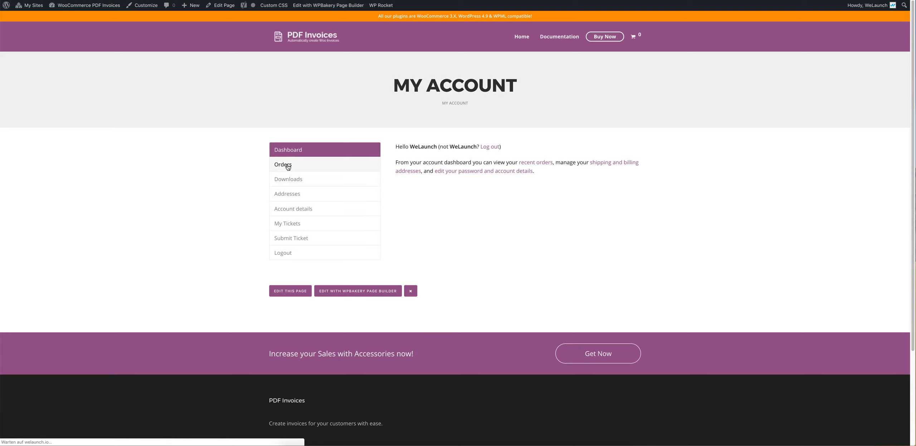
pyautogui.click(617, 168)
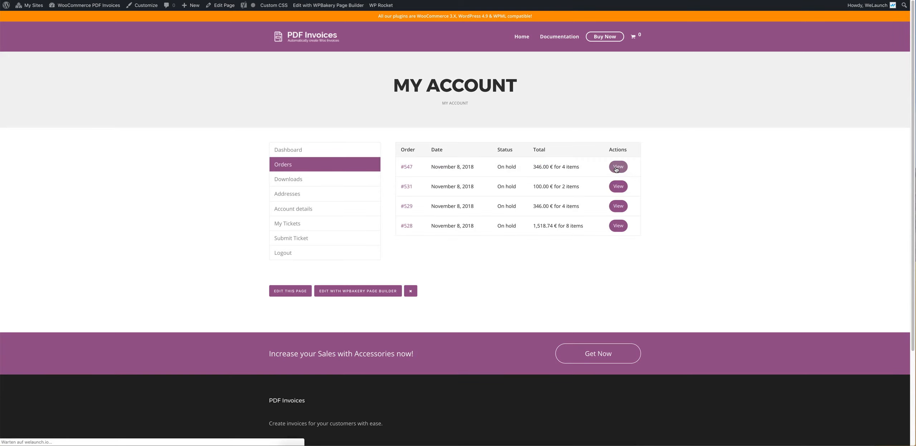
# - Review the order's billing address and use its PDF invoice download in the customer account
pyautogui.scroll(-1, 501, 175)
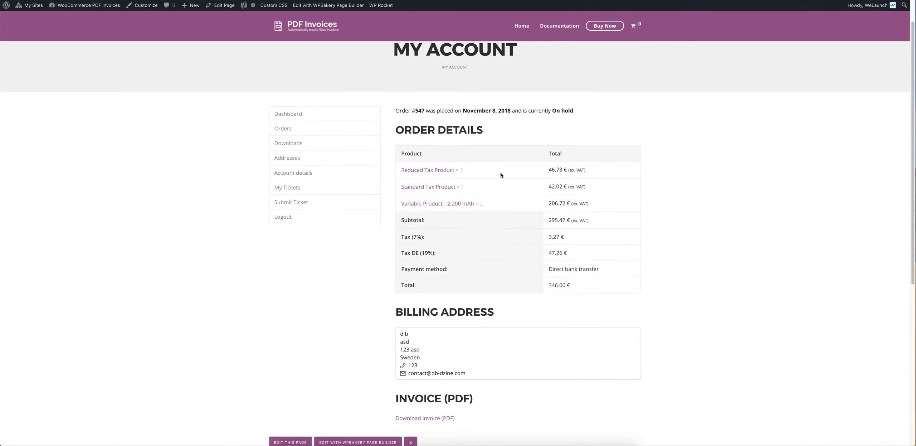
pyautogui.scroll(-2, 501, 175)
pyautogui.moveTo(402, 347); pyautogui.dragTo(476, 374)
pyautogui.click(437, 353)
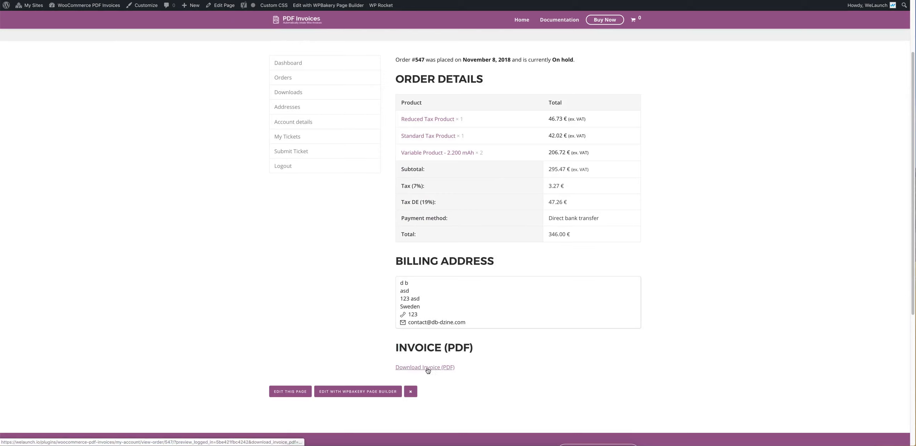
pyautogui.click(429, 366)
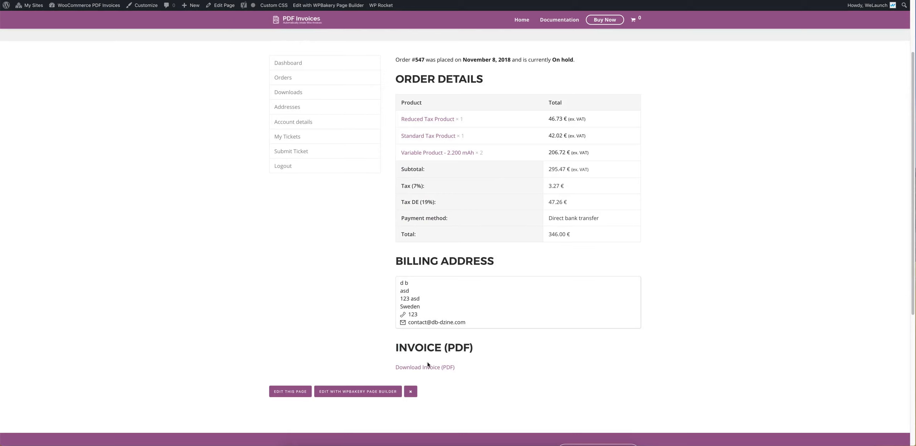
# - Open the newest order from the WooCommerce orders list in the WordPress admin
pyautogui.click(69, 17)
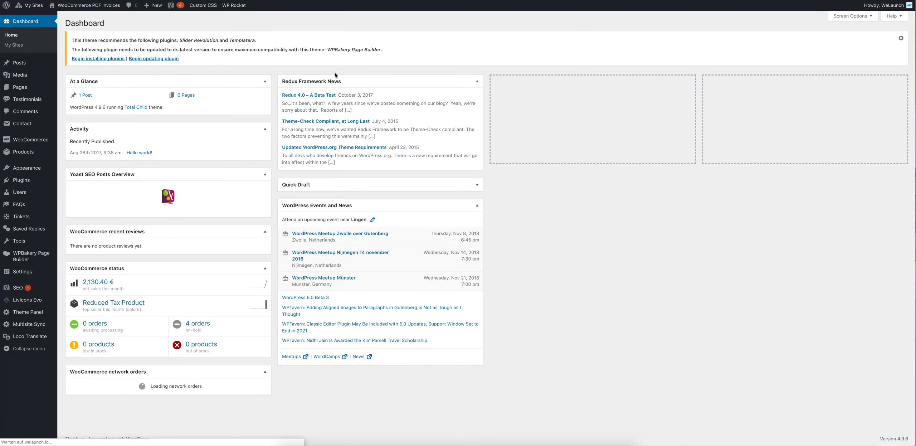
pyautogui.moveTo(32, 142)
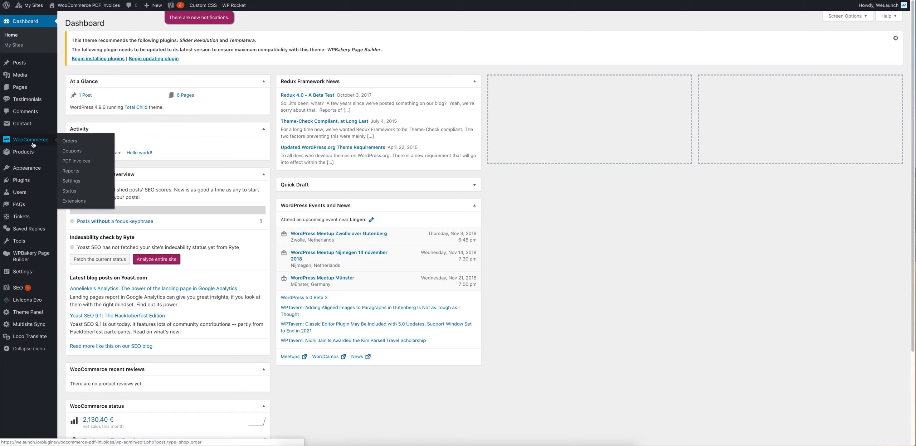
pyautogui.click(70, 142)
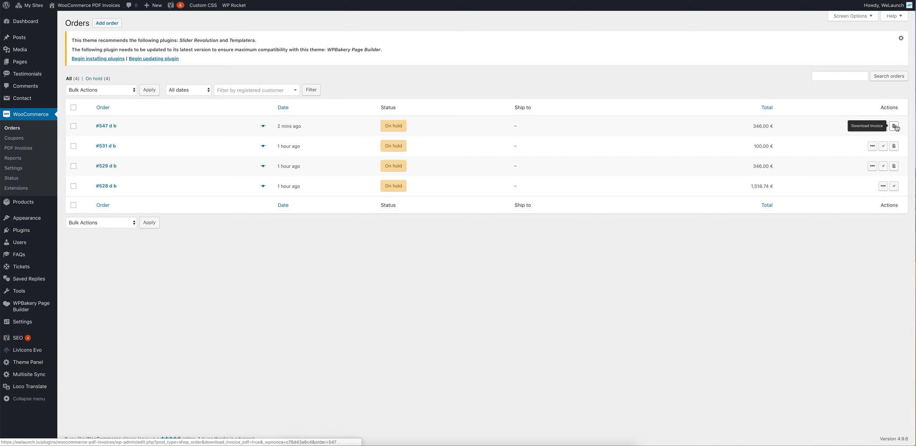
pyautogui.click(107, 129)
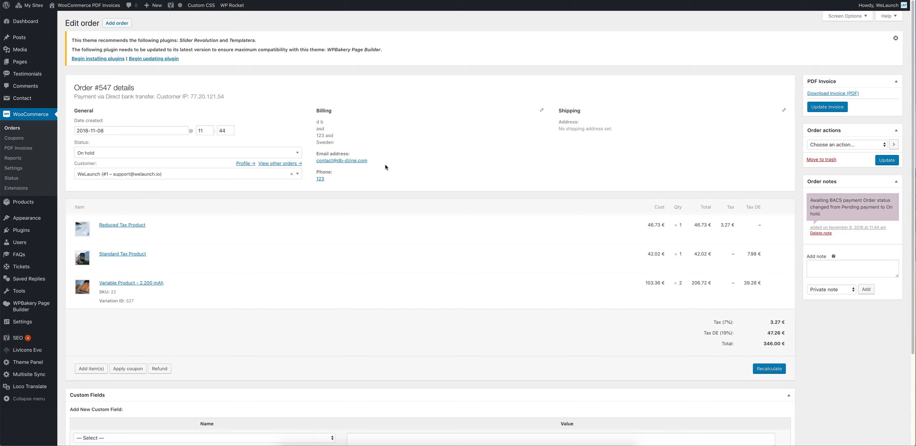
# - Open the WooCommerce PDF Invoices settings, close the invoice preview and show the General options
pyautogui.click(28, 150)
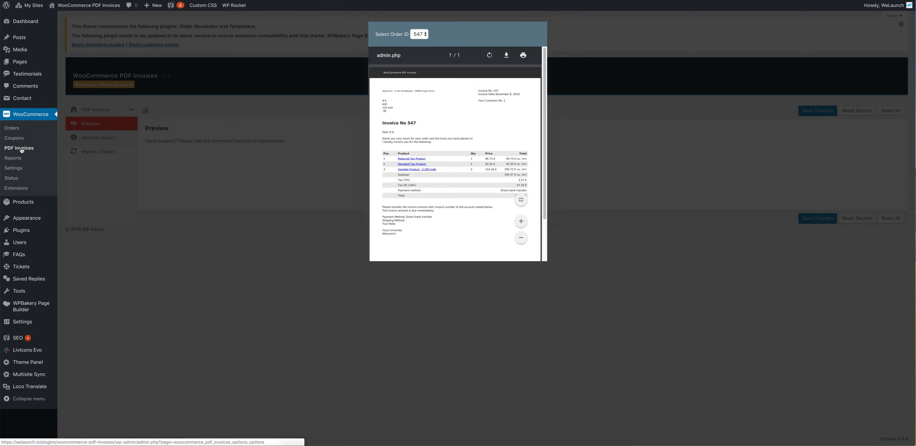
pyautogui.click(320, 97)
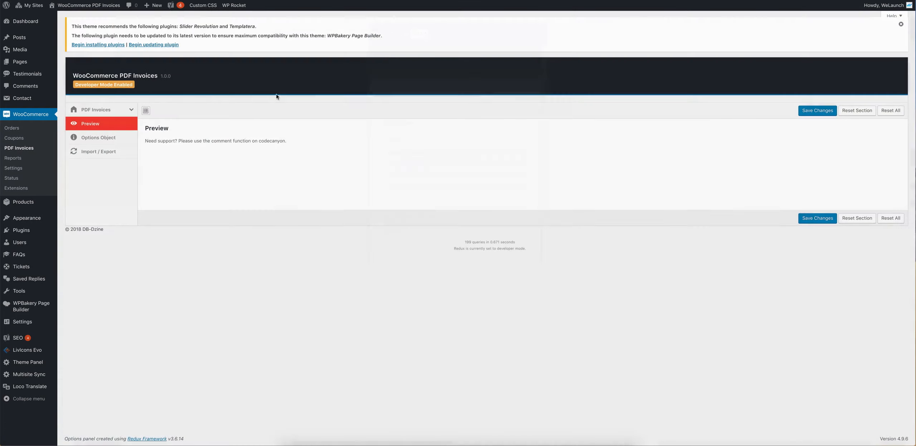
pyautogui.click(101, 113)
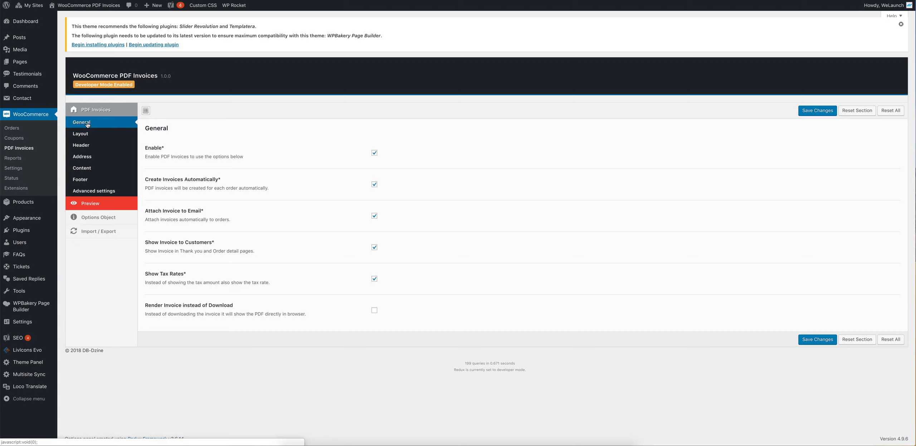
pyautogui.rightClick(85, 147)
pyautogui.click(85, 147)
pyautogui.click(248, 163)
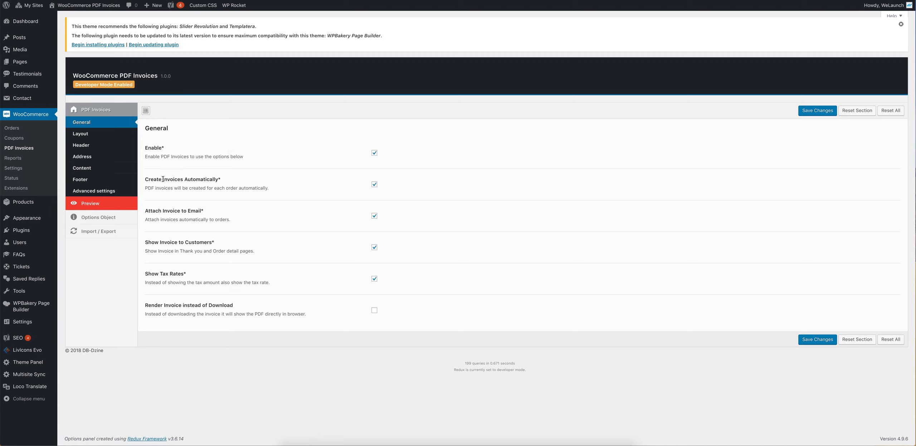
# - Examine the General options for automatic creation, email attachment, customer display, tax rates and rendering instead of download
pyautogui.moveTo(156, 179); pyautogui.dragTo(207, 179)
pyautogui.click(234, 181)
pyautogui.moveTo(161, 213); pyautogui.dragTo(200, 213)
pyautogui.click(218, 212)
pyautogui.moveTo(160, 242); pyautogui.dragTo(210, 242)
pyautogui.click(219, 243)
pyautogui.moveTo(166, 274); pyautogui.dragTo(214, 274)
pyautogui.click(214, 274)
pyautogui.moveTo(159, 305); pyautogui.dragTo(226, 308)
pyautogui.click(226, 308)
# - Set the default font in the Layout settings to Montserrat and save the changes
pyautogui.click(82, 135)
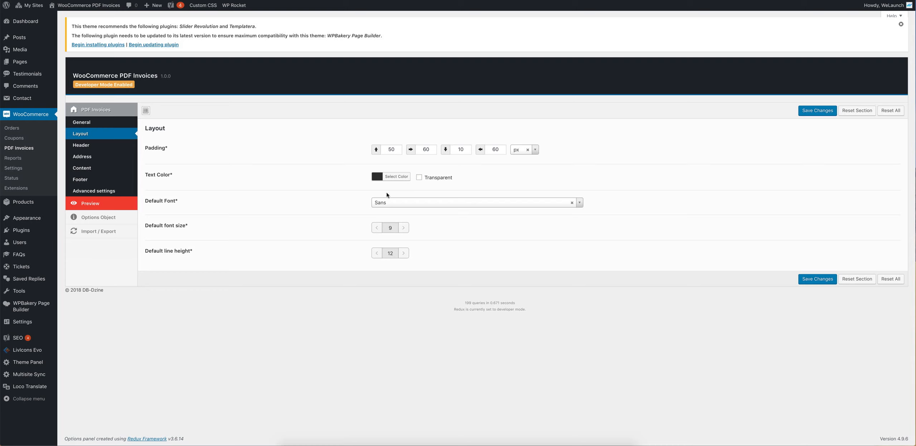
pyautogui.click(401, 204)
pyautogui.scroll(-1, 404, 241)
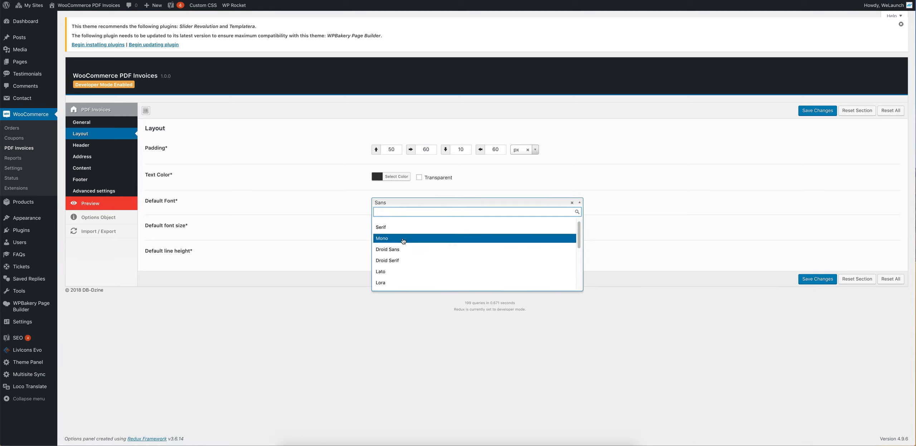
pyautogui.scroll(-3, 397, 260)
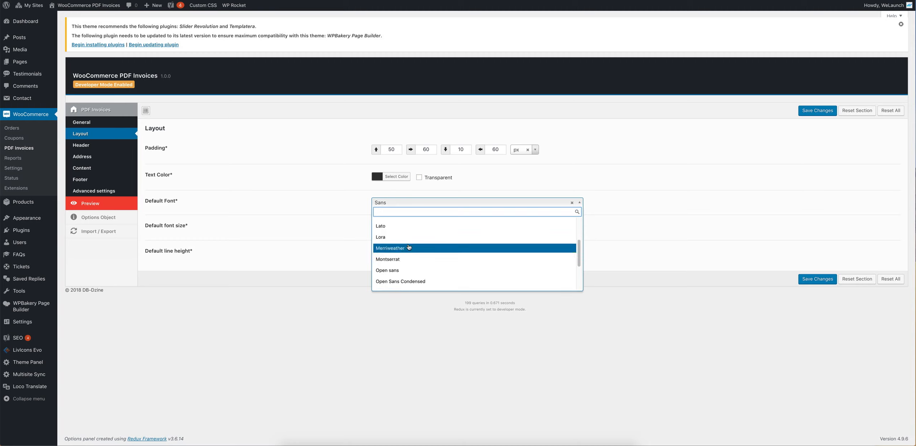
pyautogui.click(392, 260)
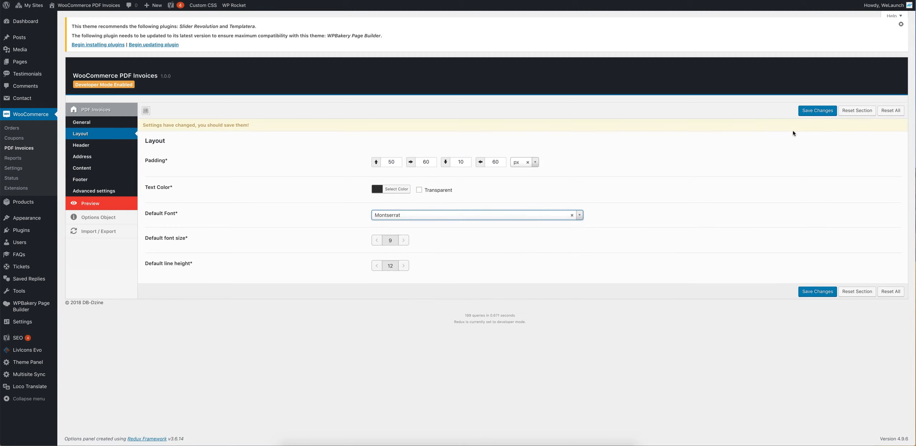
pyautogui.click(814, 109)
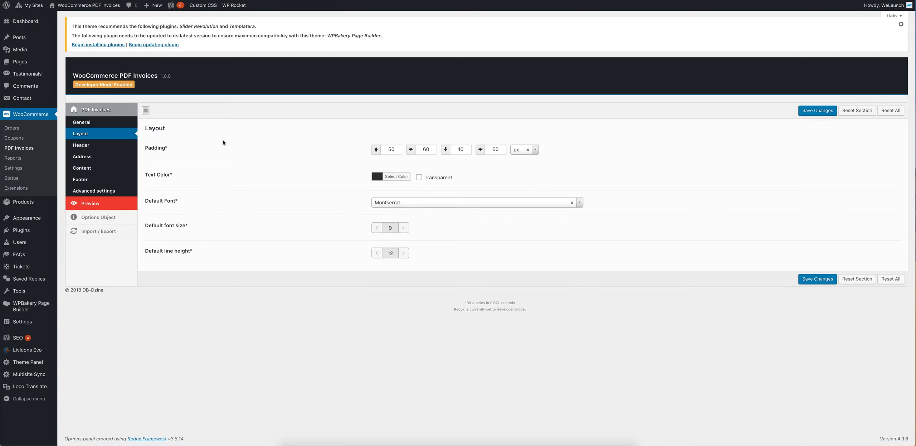
# - Open the Header settings and review the available header layout choices without changing the selection
pyautogui.click(82, 151)
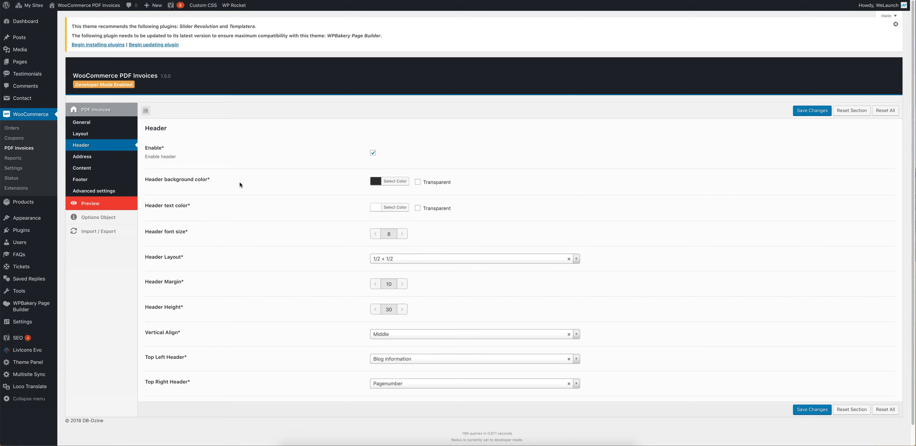
pyautogui.scroll(-1, 240, 185)
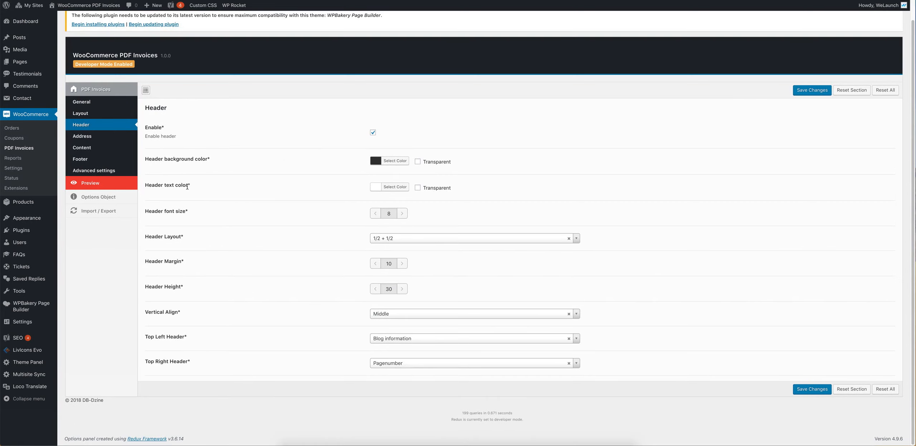
pyautogui.click(386, 239)
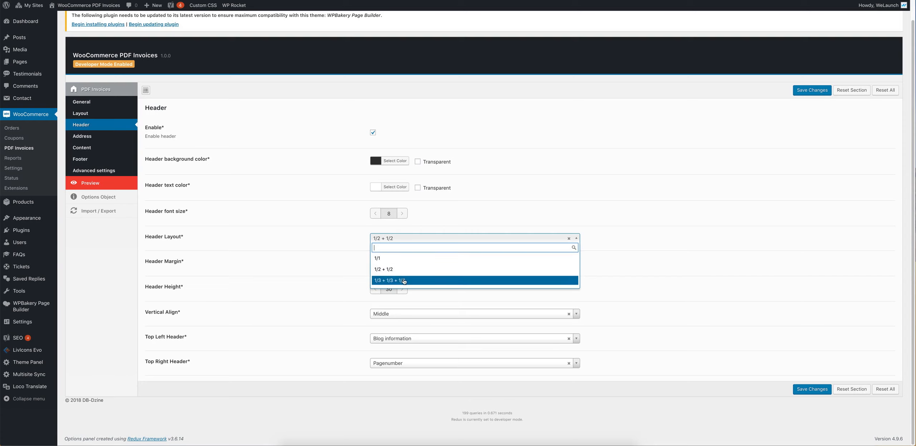
pyautogui.click(336, 243)
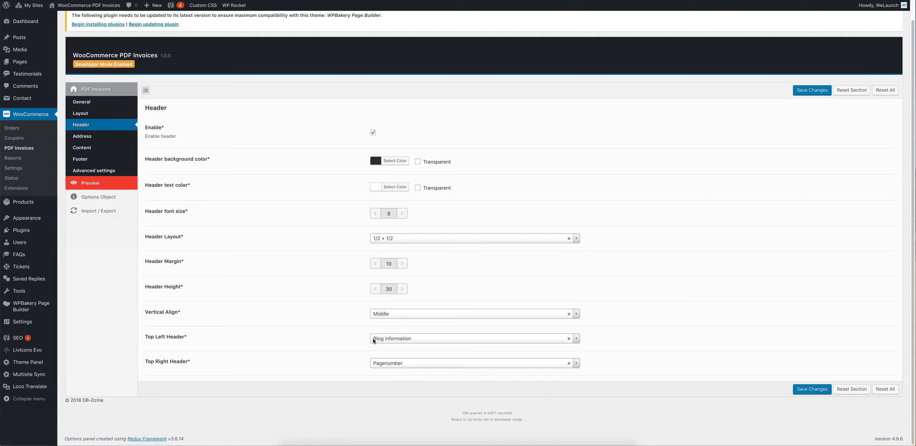
# - Set the Top Left Header to Custom text and enter "This is my custm Text." as its content
pyautogui.click(387, 340)
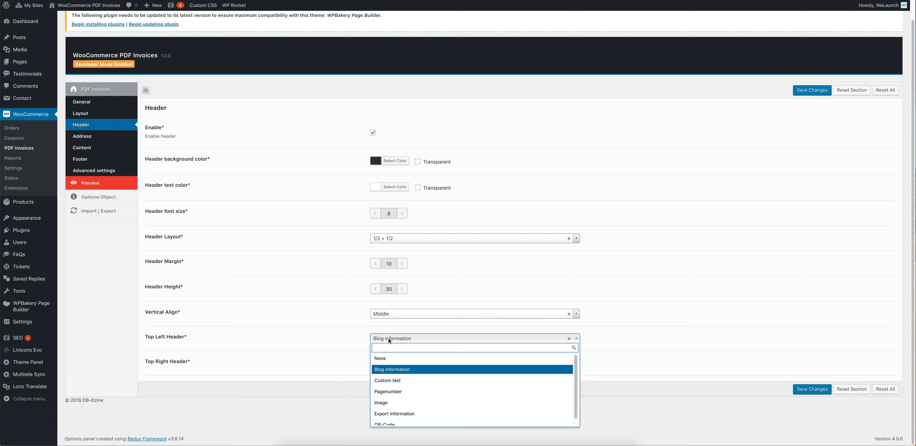
pyautogui.click(412, 380)
pyautogui.scroll(-3, 415, 383)
pyautogui.click(409, 322)
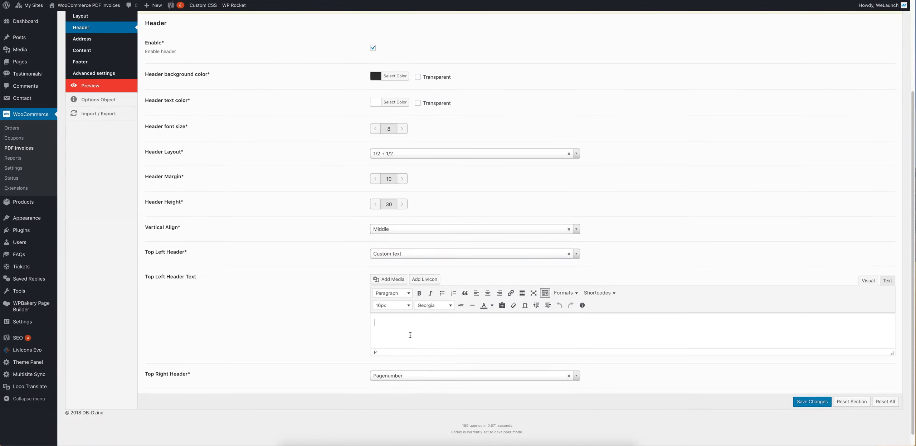
pyautogui.write('This is my custm Text.')
# - Set the Top Right Header to Image, choose logo.png from the media library and save the changes
pyautogui.click(390, 376)
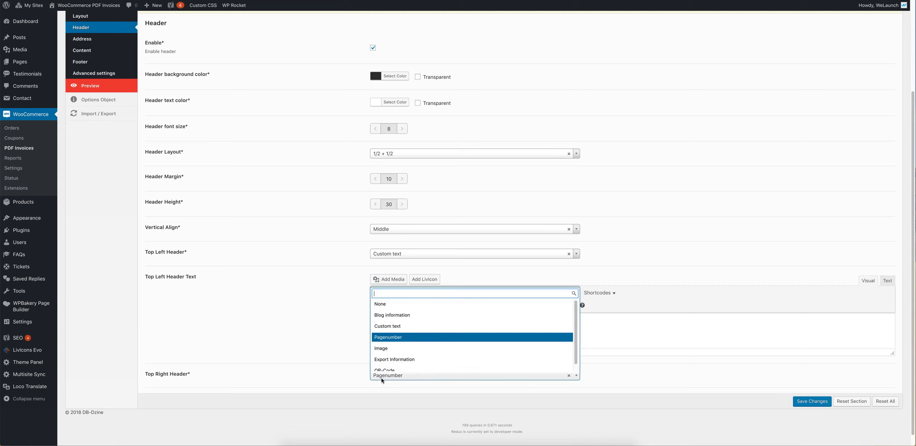
pyautogui.click(393, 346)
pyautogui.scroll(-2, 358, 357)
pyautogui.click(392, 361)
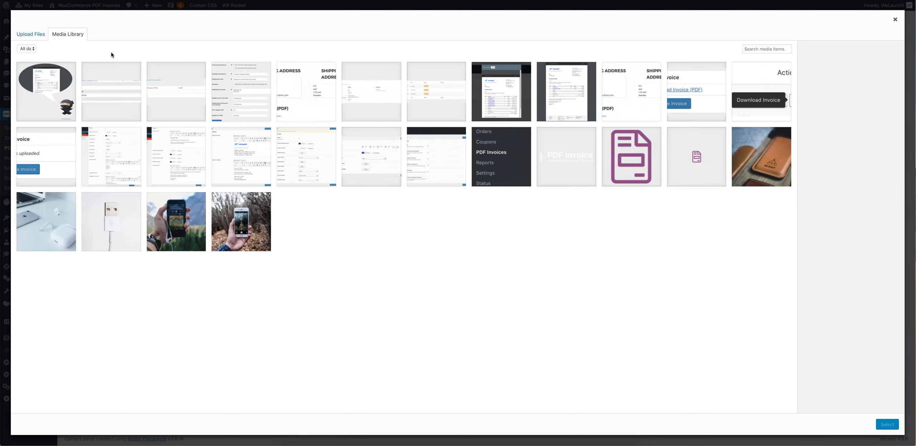
pyautogui.click(563, 159)
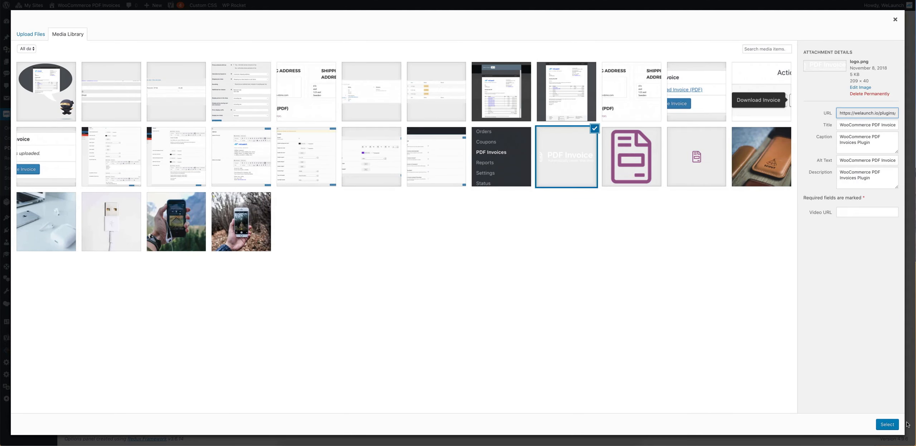
pyautogui.click(887, 424)
pyautogui.click(812, 416)
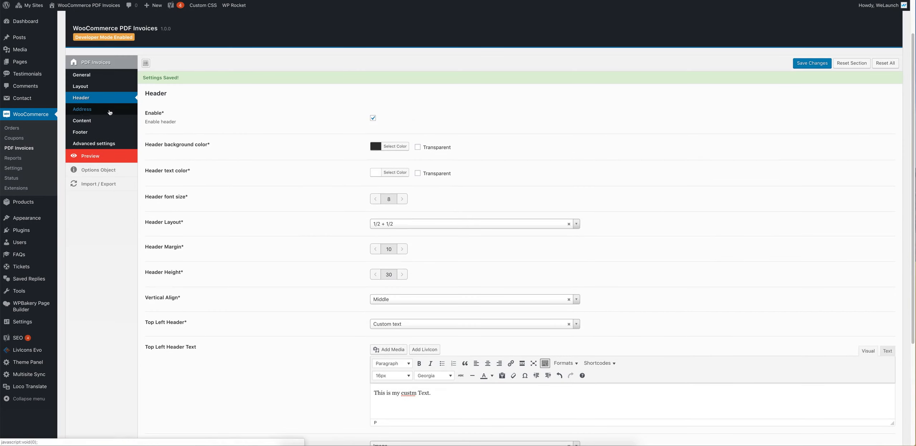
# - Open the Address settings and enlarge the Address Text Left editor to show its full text
pyautogui.click(122, 113)
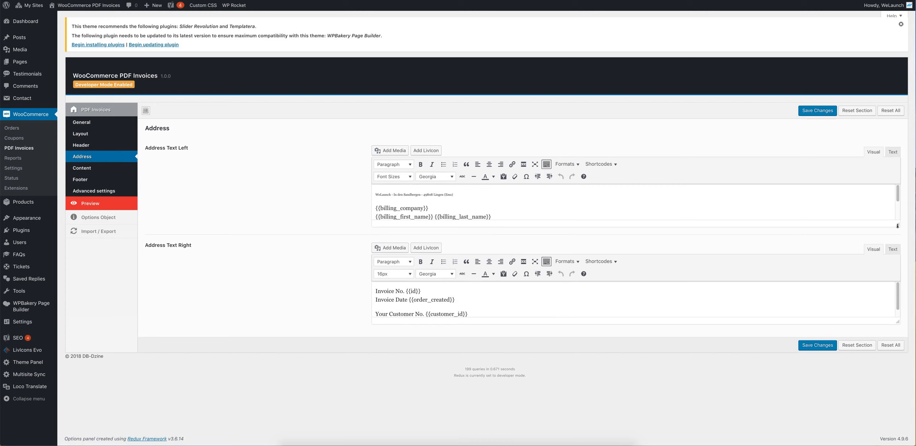
pyautogui.moveTo(895, 227); pyautogui.dragTo(897, 281)
pyautogui.moveTo(403, 199); pyautogui.dragTo(502, 245)
pyautogui.click(502, 246)
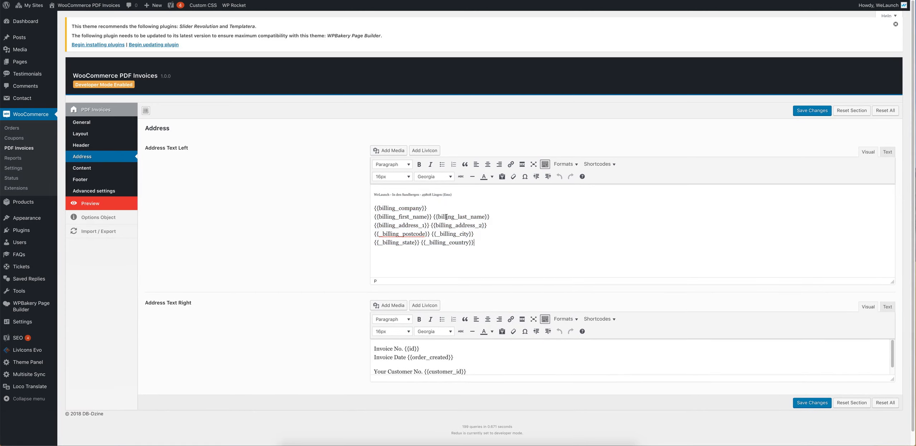
# - Examine the small sender line above the billing placeholders and its font size and formatting options
pyautogui.moveTo(459, 196); pyautogui.dragTo(372, 195)
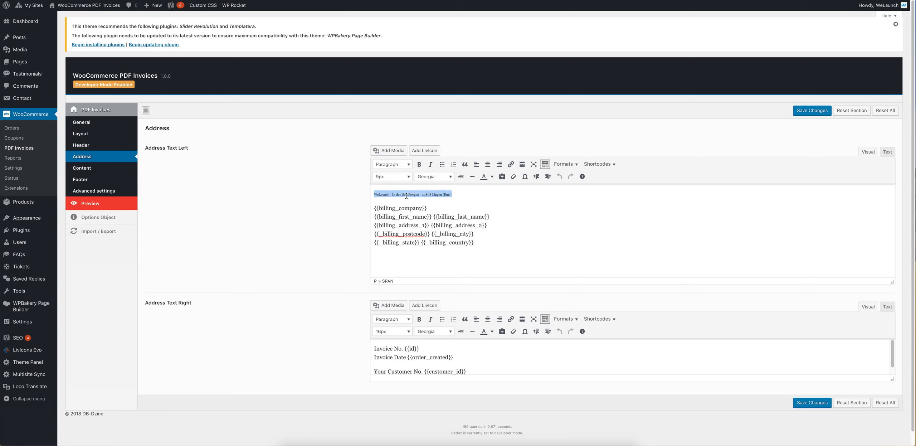
pyautogui.click(391, 176)
pyautogui.click(392, 177)
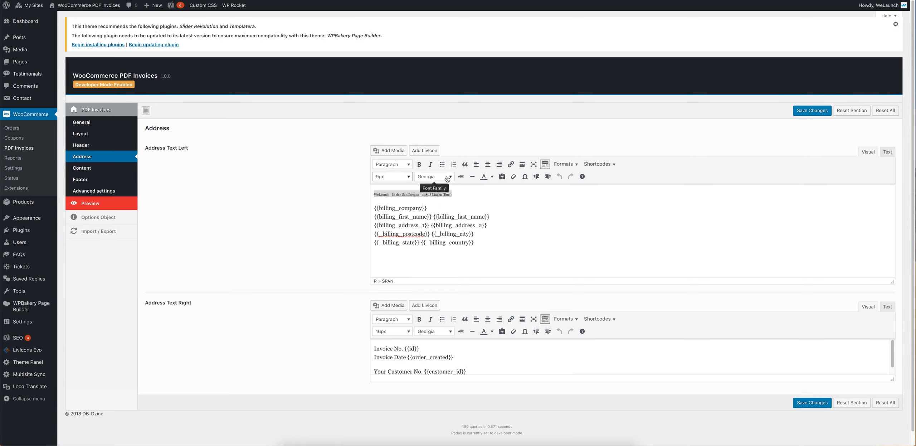
pyautogui.click(438, 211)
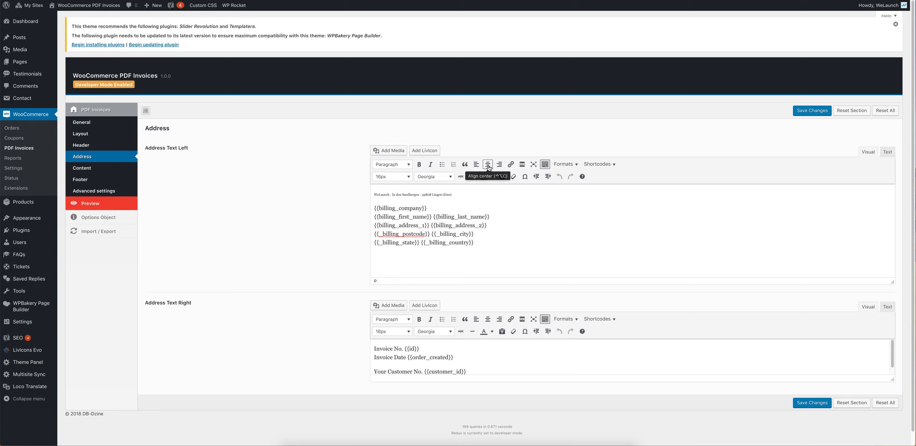
pyautogui.moveTo(455, 195); pyautogui.dragTo(373, 196)
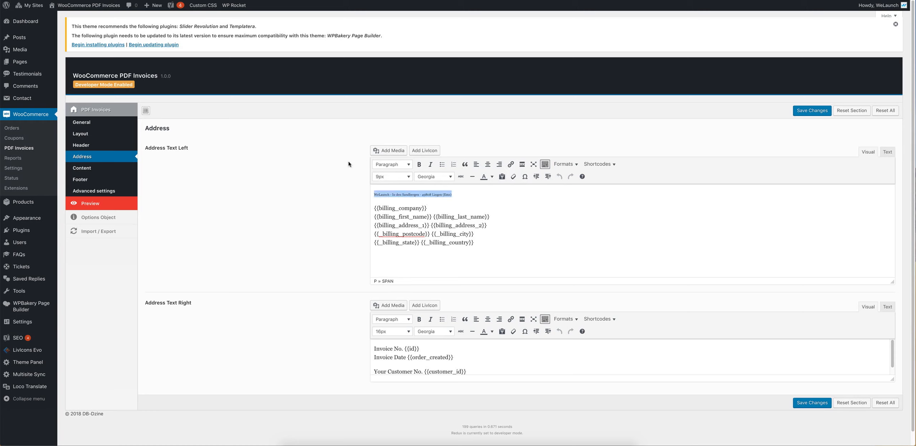
pyautogui.click(483, 229)
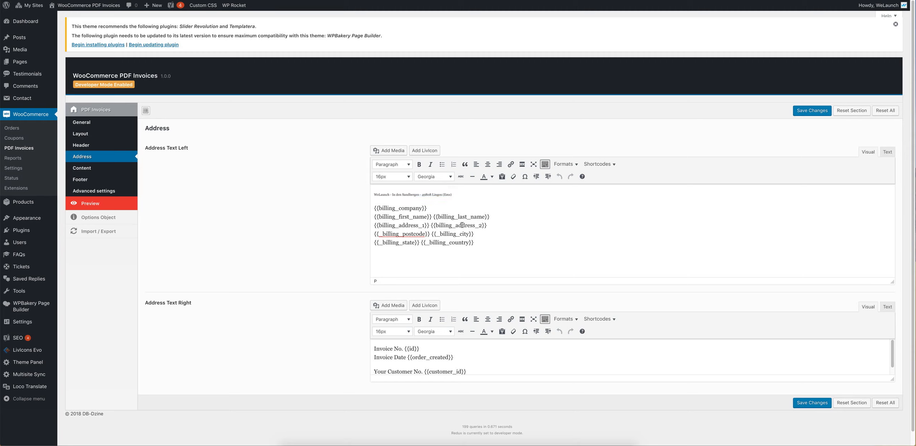
# - Examine the billing placeholders in the left address text and the invoice number, date and customer number placeholders in the right one
pyautogui.moveTo(374, 208); pyautogui.dragTo(427, 208)
pyautogui.click(430, 206)
pyautogui.moveTo(379, 234); pyautogui.dragTo(382, 235)
pyautogui.click(403, 229)
pyautogui.scroll(-1, 321, 252)
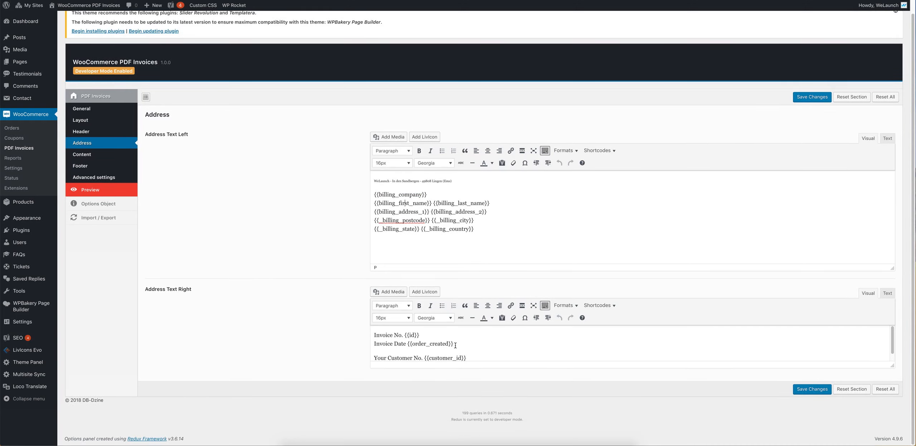
pyautogui.scroll(-1, 460, 343)
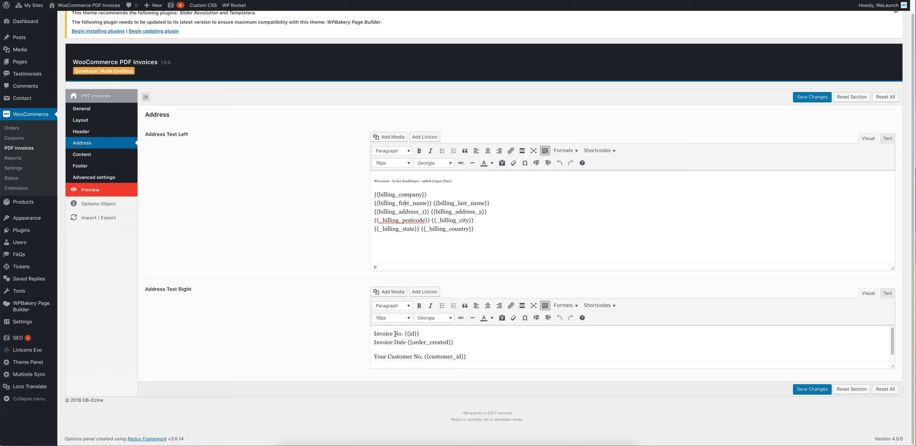
pyautogui.moveTo(386, 342); pyautogui.dragTo(439, 342)
pyautogui.click(439, 342)
pyautogui.scroll(-1, 416, 346)
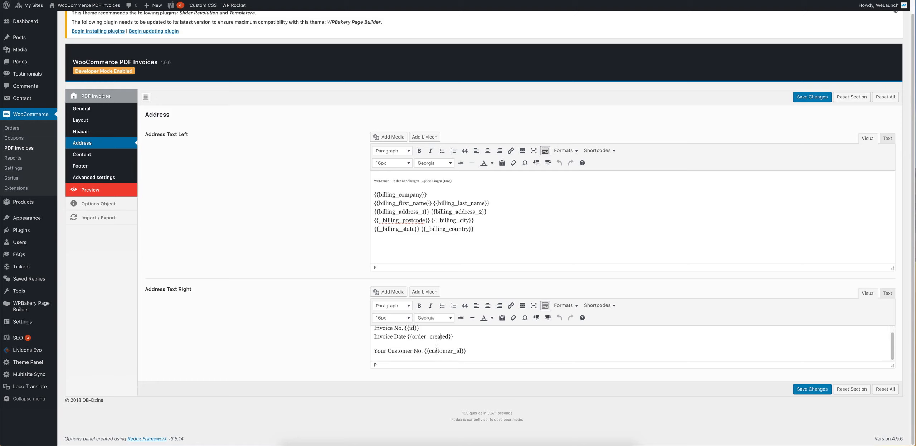
# - Insert favicon-32.png on a new line above the sender line in Address Text Left and save the changes
pyautogui.click(375, 180)
pyautogui.press('Return')
pyautogui.click(394, 190)
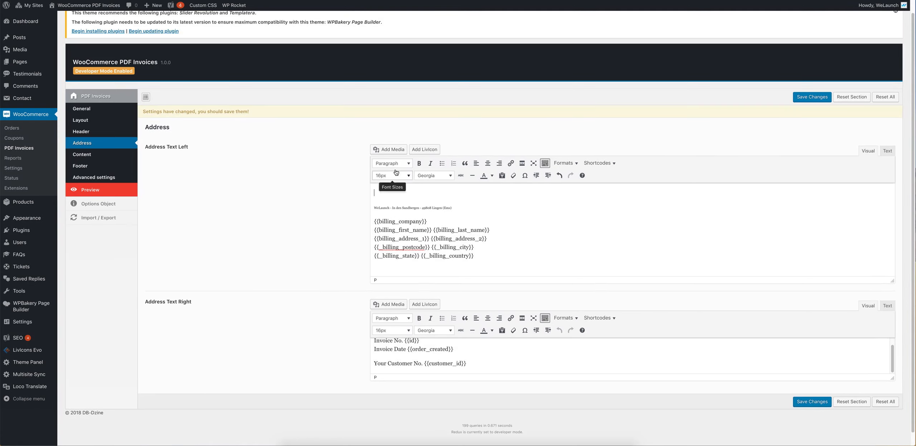
pyautogui.click(380, 149)
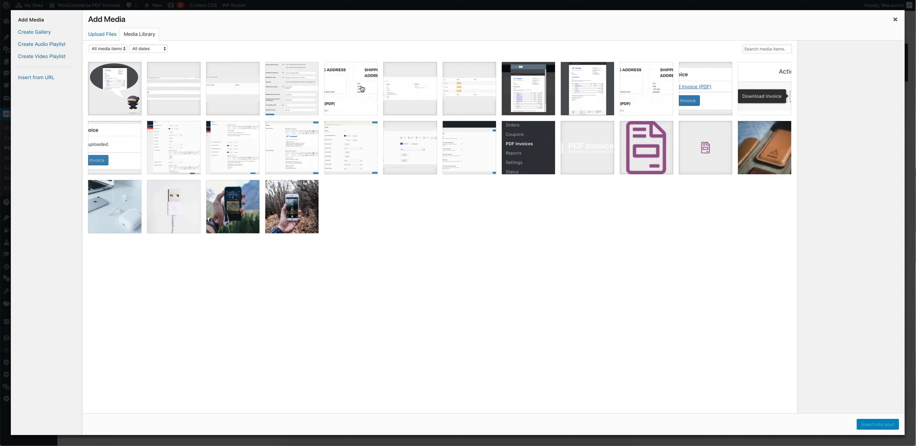
pyautogui.click(663, 155)
pyautogui.click(696, 155)
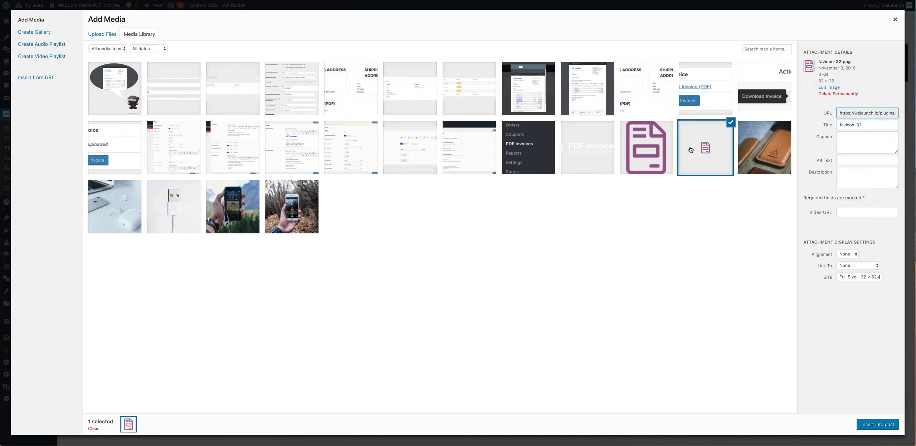
pyautogui.click(876, 426)
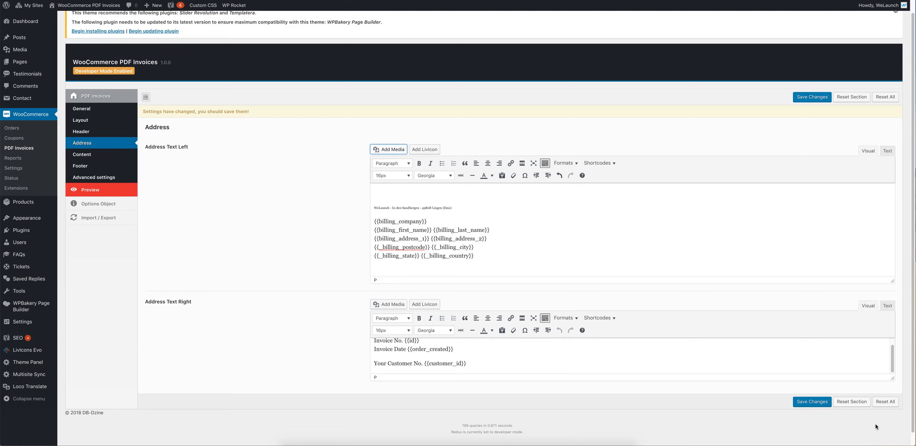
pyautogui.click(811, 98)
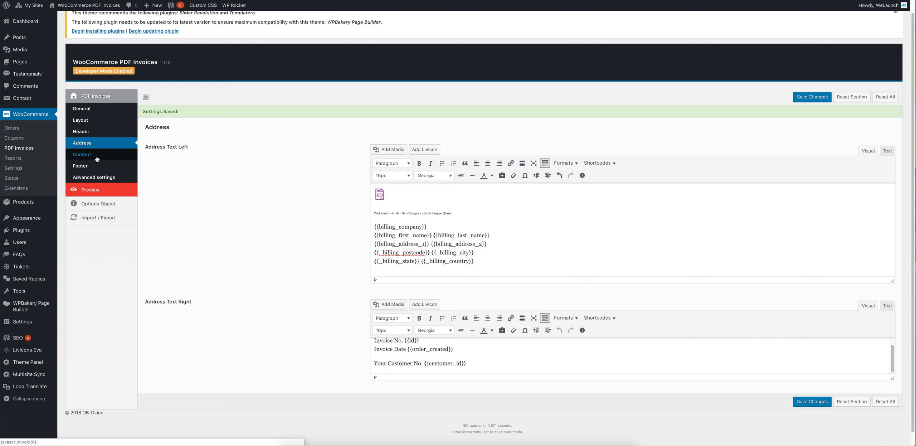
# - Open the Content settings and enlarge the Content Intro Text editor to read the whole intro text
pyautogui.click(96, 158)
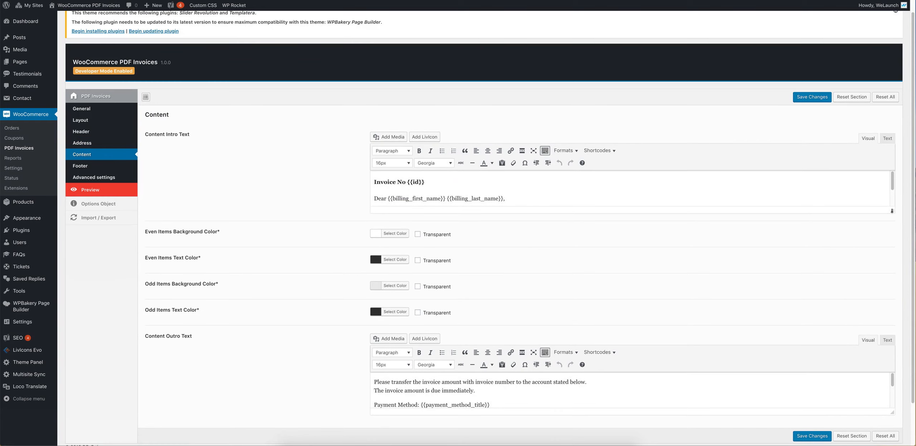
pyautogui.moveTo(892, 212); pyautogui.dragTo(892, 279)
pyautogui.moveTo(380, 181); pyautogui.dragTo(511, 246)
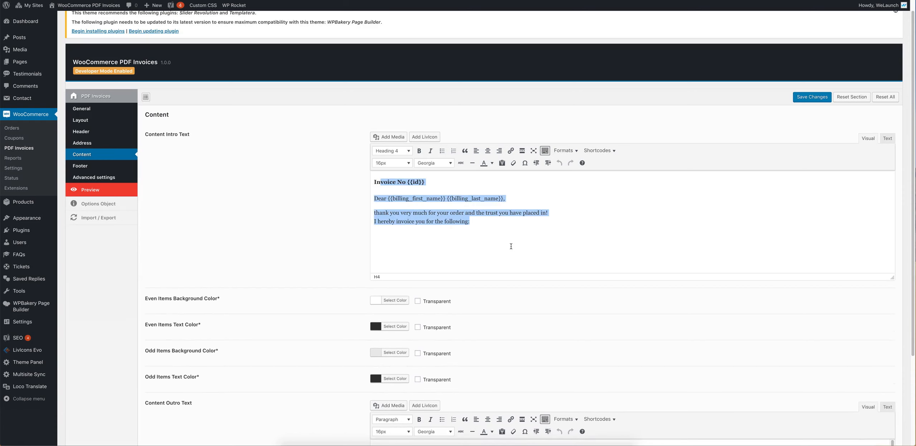
pyautogui.click(487, 226)
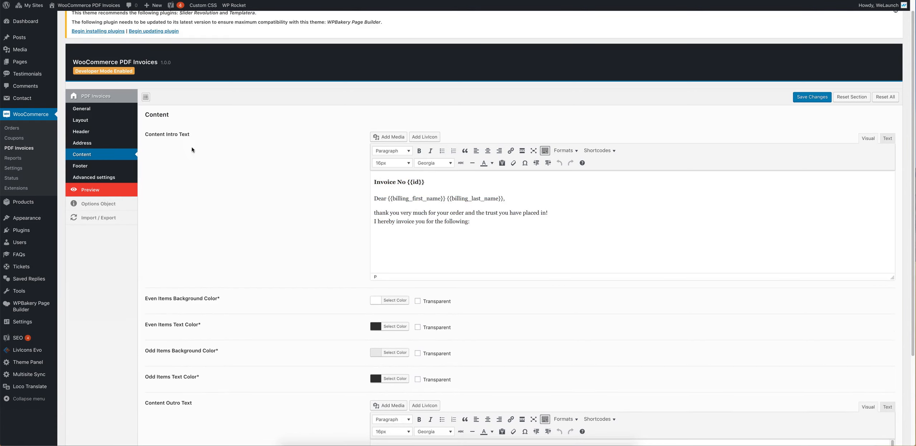
# - Examine the billing first and last name placeholders in the intro greeting and the even and odd item color options
pyautogui.doubleClick(398, 198)
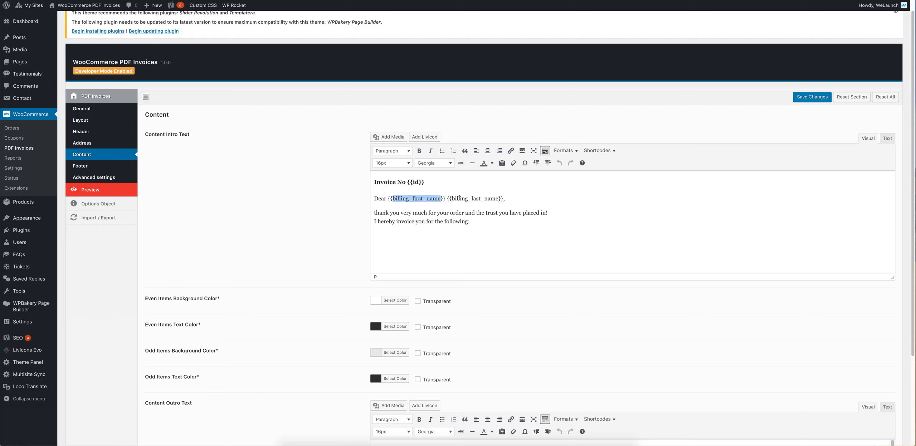
pyautogui.doubleClick(458, 199)
pyautogui.click(449, 207)
pyautogui.scroll(-3, 279, 241)
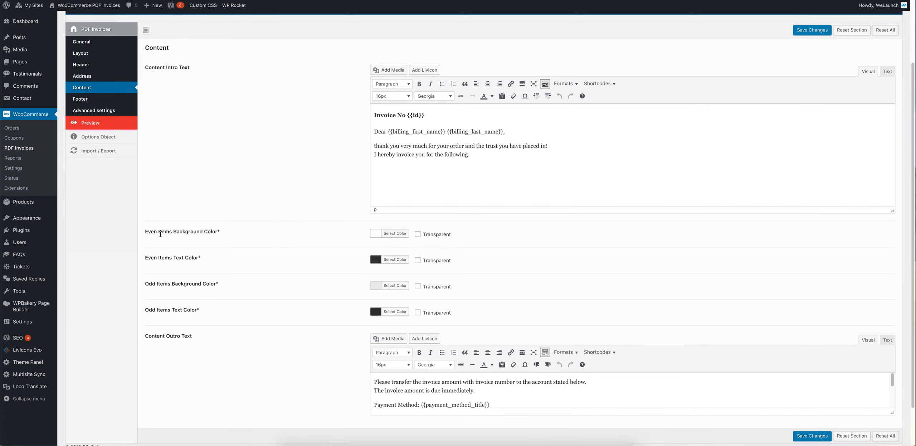
# - Examine the even and odd item color options and the Content Outro Text down to the customer note placeholder
pyautogui.moveTo(159, 231); pyautogui.dragTo(262, 259)
pyautogui.click(264, 269)
pyautogui.scroll(-2, 215, 251)
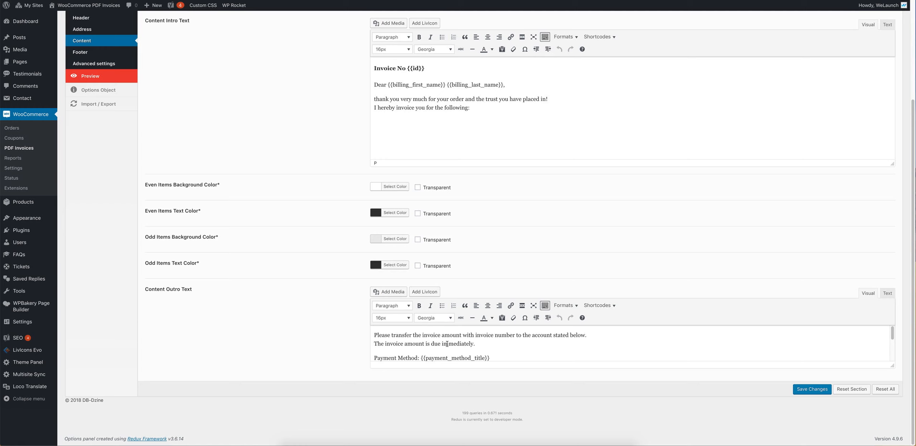
pyautogui.scroll(-3, 447, 344)
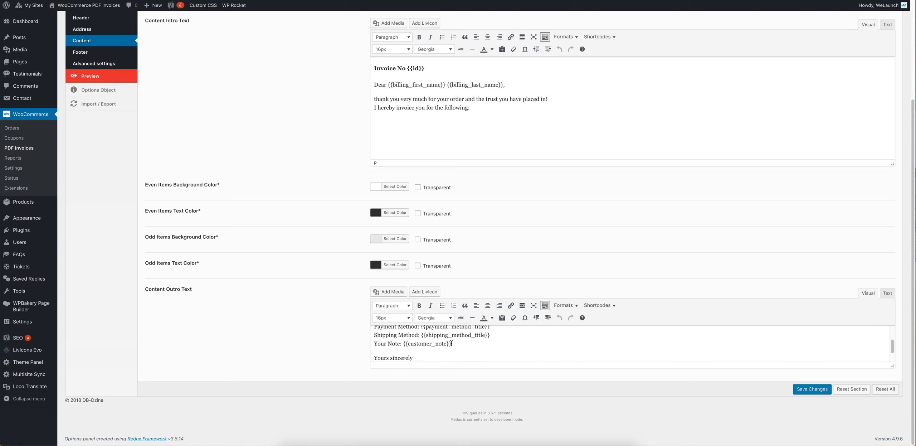
pyautogui.scroll(-1, 429, 343)
pyautogui.doubleClick(439, 337)
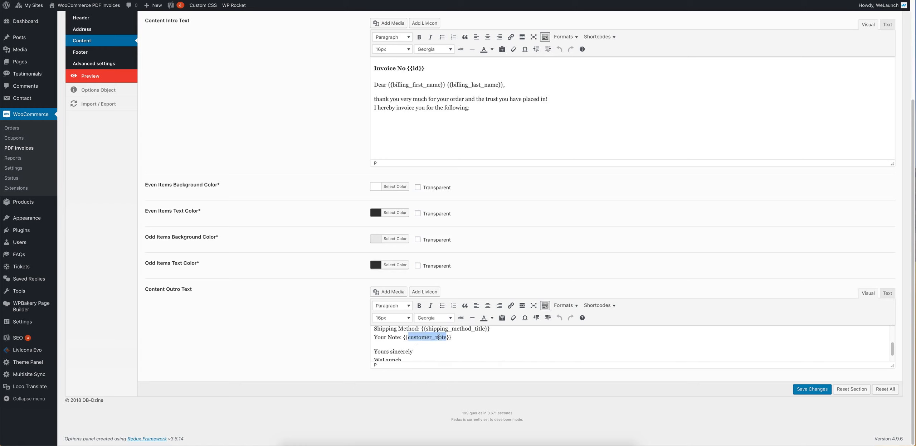
pyautogui.click(457, 338)
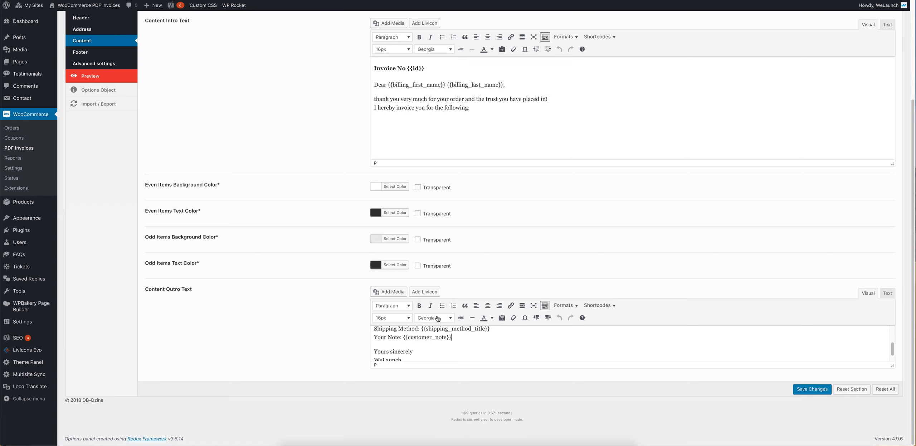
# - Open the Footer settings and check the available Footer Layout options, leaving the current choice
pyautogui.scroll(4, 252, 239)
pyautogui.click(87, 179)
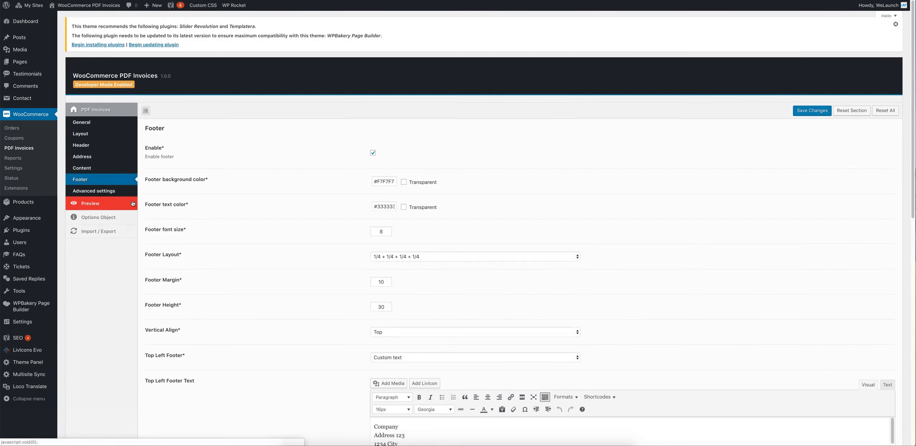
pyautogui.click(391, 258)
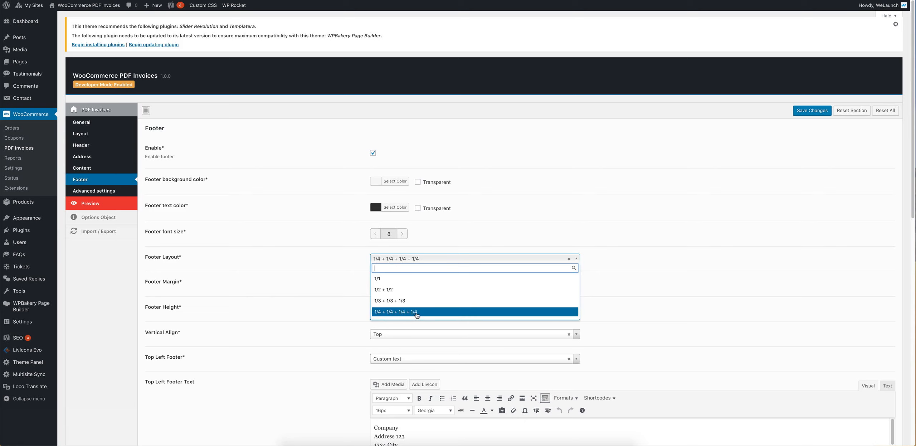
pyautogui.click(313, 250)
# - Examine the company address in Top Left Footer Text and the contact details in Top Middle Left Footer Text
pyautogui.scroll(-3, 324, 266)
pyautogui.scroll(-1, 326, 265)
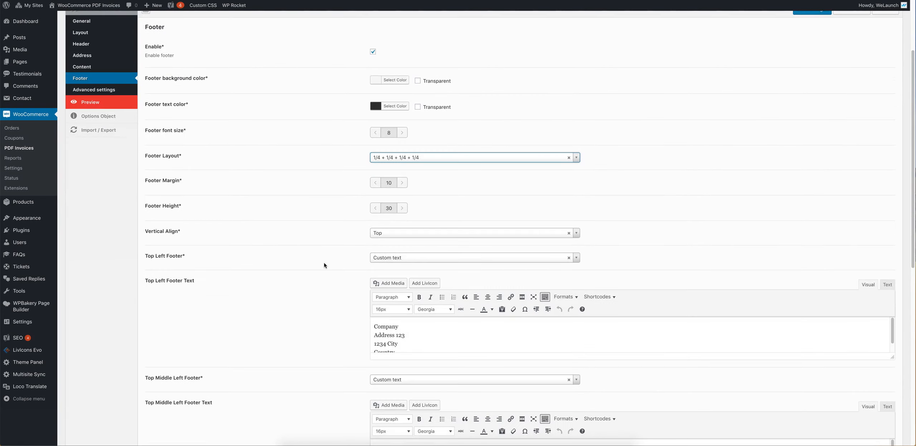
pyautogui.click(238, 289)
pyautogui.scroll(-2, 238, 289)
pyautogui.moveTo(384, 268); pyautogui.dragTo(418, 287)
pyautogui.click(330, 274)
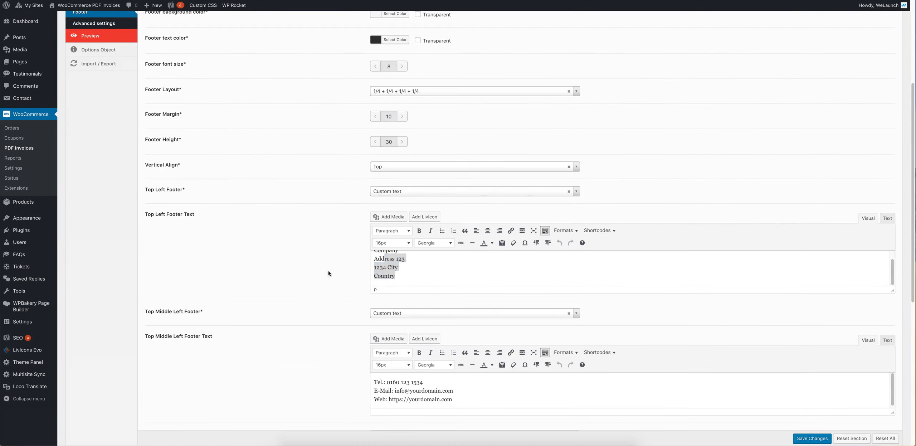
pyautogui.scroll(-2, 330, 274)
pyautogui.moveTo(374, 324); pyautogui.dragTo(432, 344)
pyautogui.click(321, 323)
pyautogui.scroll(-1, 321, 323)
# - Examine the Top Middle Right and Top Right footer texts and the content types offered for Top Right Footer
pyautogui.scroll(-3, 320, 322)
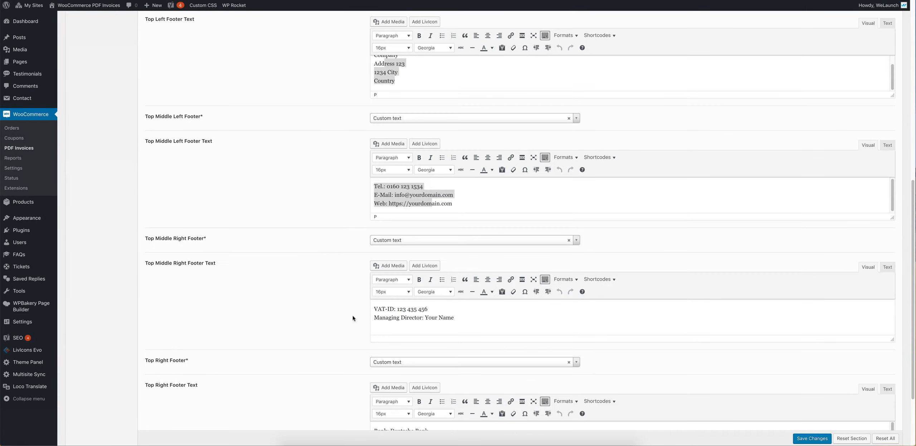
pyautogui.moveTo(386, 307); pyautogui.dragTo(437, 316)
pyautogui.click(293, 310)
pyautogui.scroll(-2, 293, 310)
pyautogui.moveTo(383, 332); pyautogui.dragTo(412, 358)
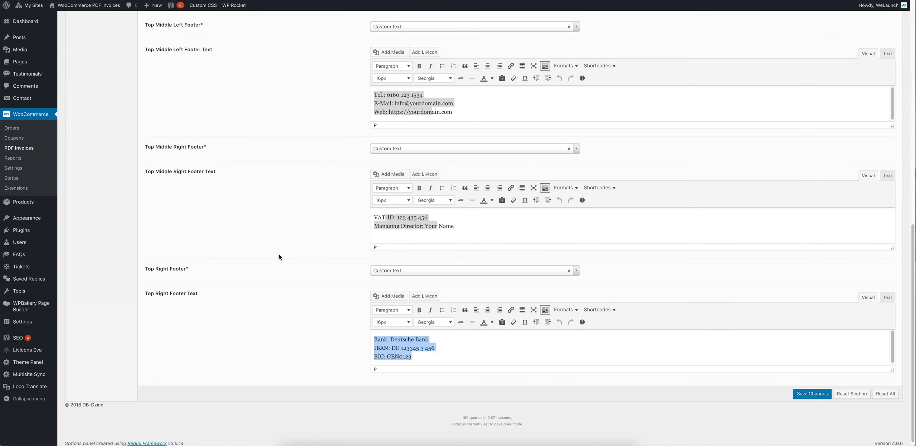
pyautogui.click(279, 256)
pyautogui.click(412, 275)
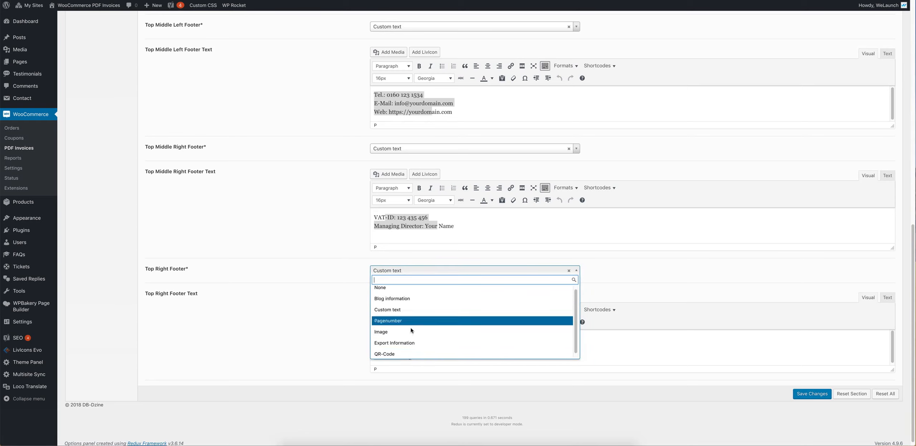
pyautogui.click(318, 247)
# - Open the Advanced settings and examine the Custom CSS field and the Enable Debug Mode description
pyautogui.scroll(15, 294, 276)
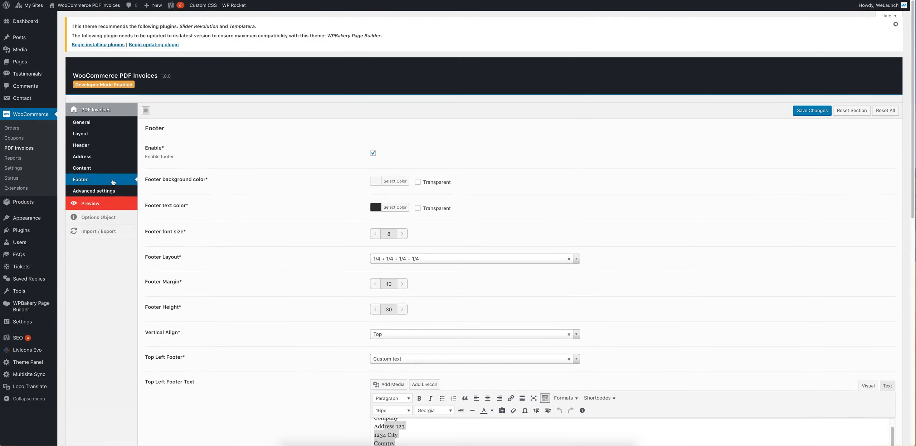
pyautogui.click(105, 193)
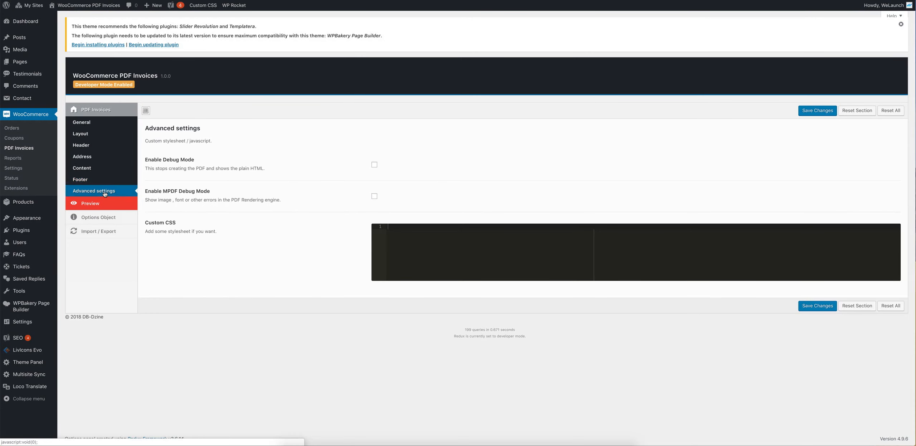
pyautogui.click(489, 246)
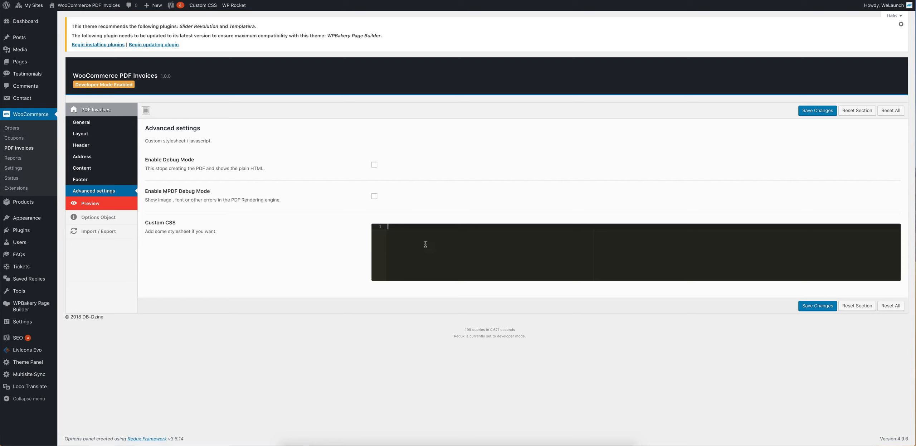
pyautogui.moveTo(224, 232); pyautogui.dragTo(250, 222)
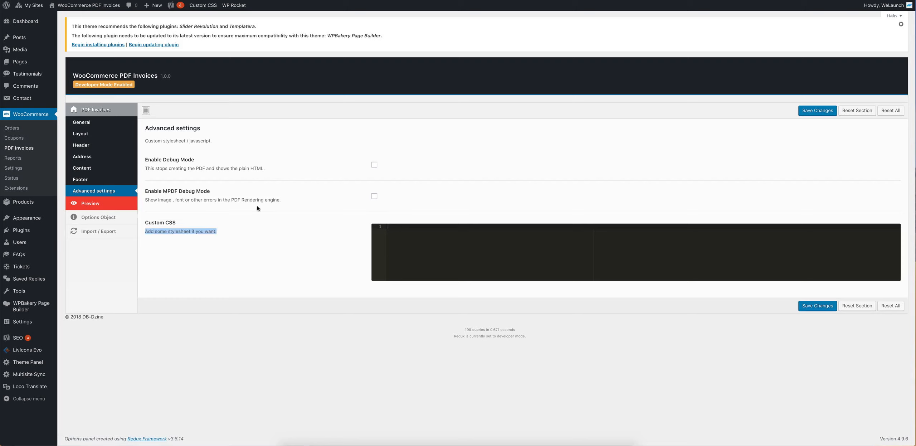
pyautogui.moveTo(196, 168); pyautogui.dragTo(254, 169)
pyautogui.click(281, 169)
pyautogui.doubleClick(257, 170)
pyautogui.click(260, 169)
pyautogui.click(265, 169)
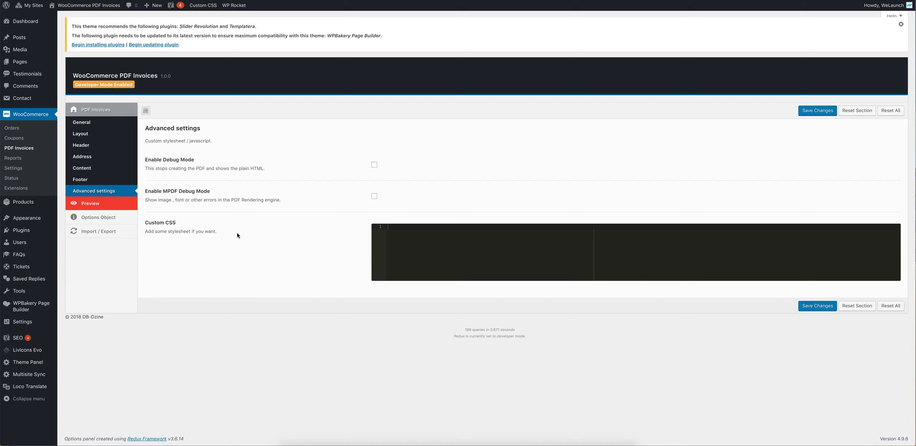
# - Save the changes and open the invoice preview to review the invoice from header to footer
pyautogui.click(814, 110)
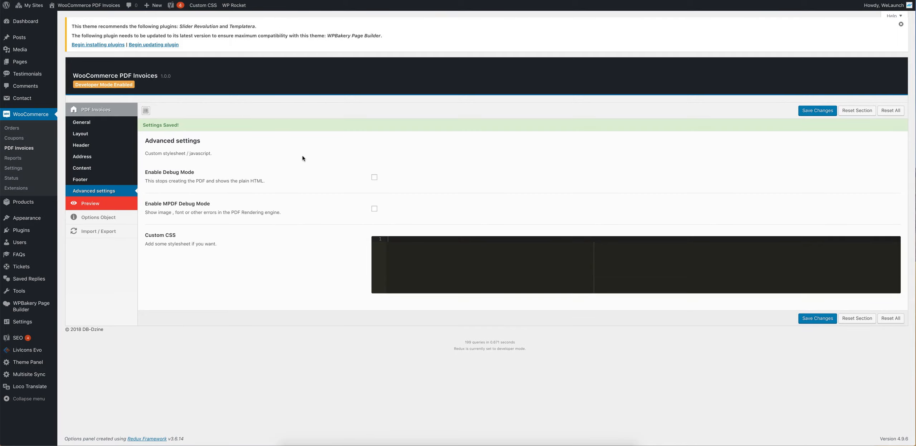
pyautogui.click(92, 204)
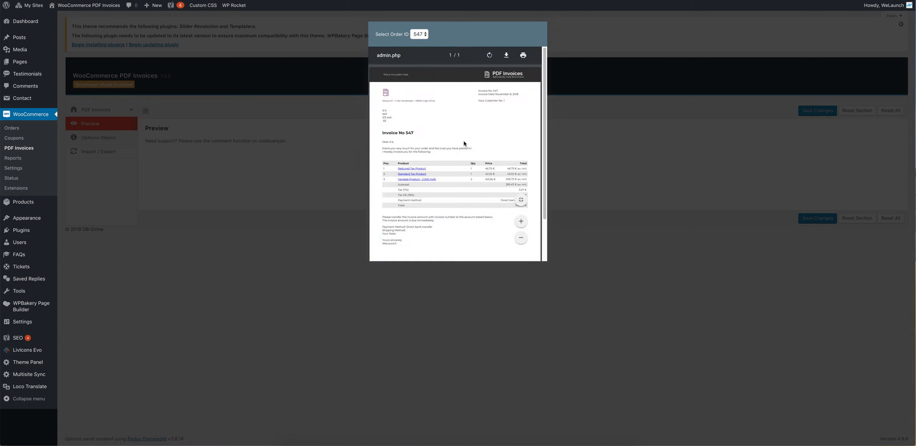
pyautogui.moveTo(383, 37); pyautogui.dragTo(418, 37)
pyautogui.click(394, 76)
pyautogui.doubleClick(396, 75)
pyautogui.scroll(-3, 443, 129)
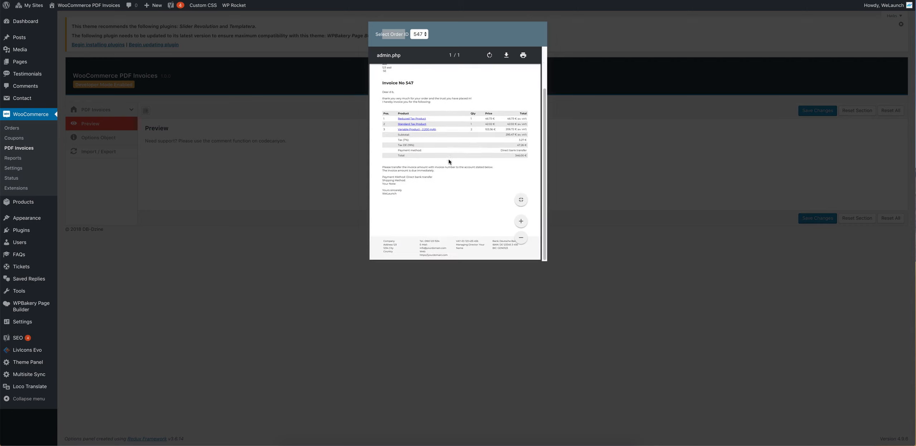
pyautogui.scroll(3, 442, 193)
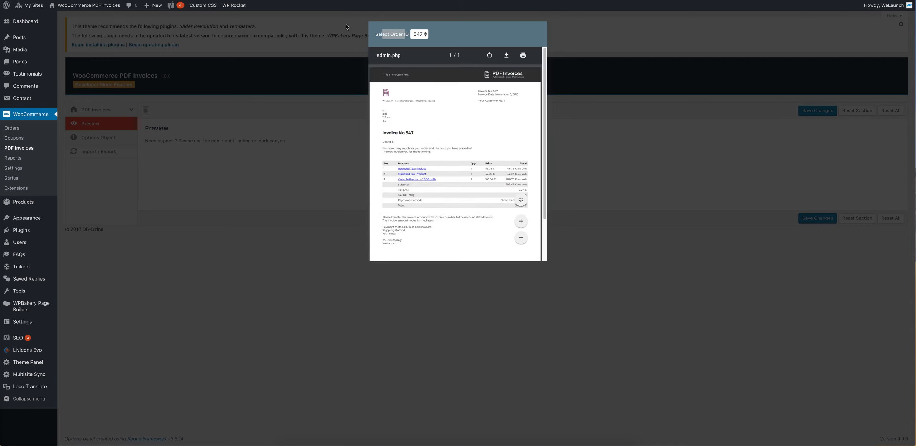
# - Switch the preview to order ID 529, look through its invoice and close the preview
pyautogui.click(395, 38)
pyautogui.click(421, 34)
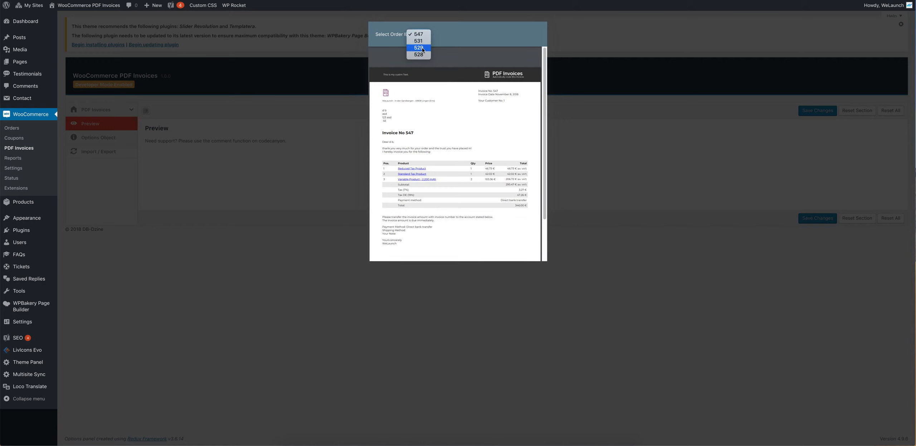
pyautogui.click(423, 49)
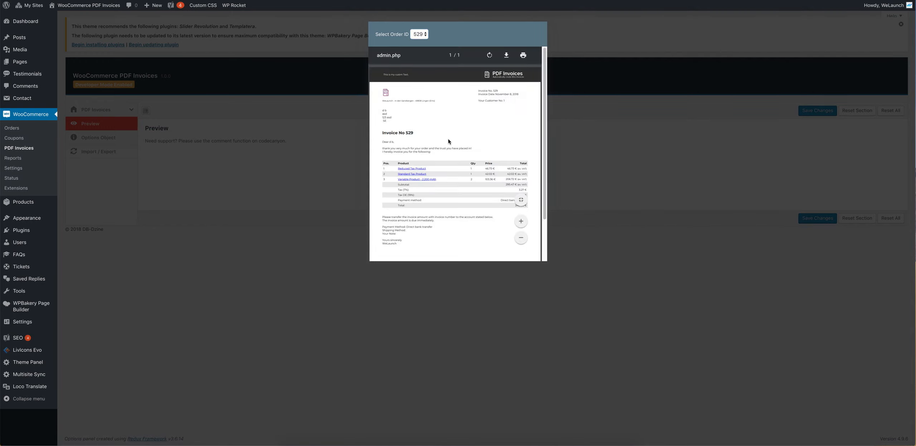
pyautogui.scroll(-1, 448, 141)
pyautogui.moveTo(393, 140); pyautogui.dragTo(447, 200)
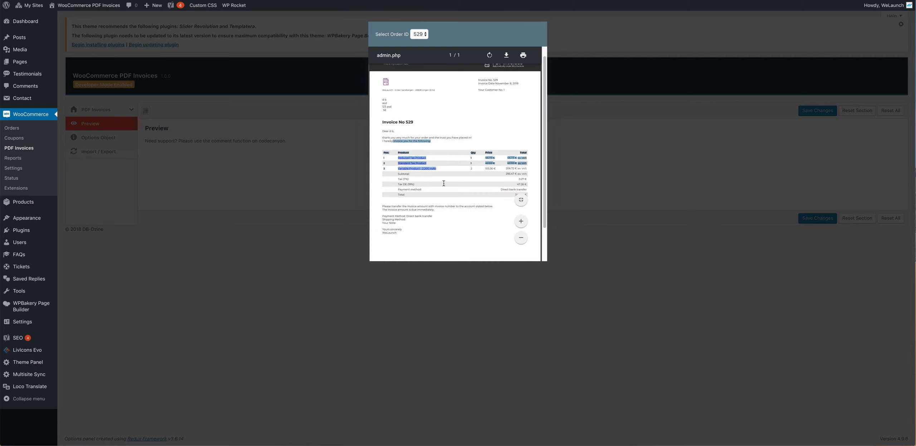
pyautogui.click(467, 130)
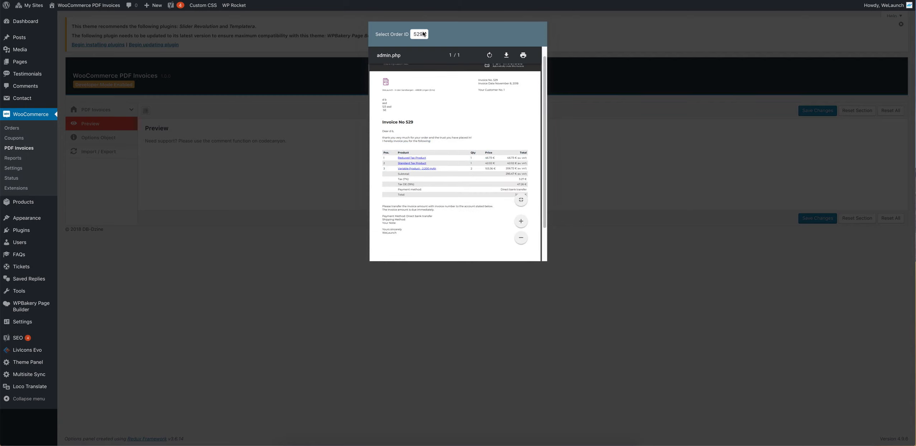
pyautogui.click(587, 152)
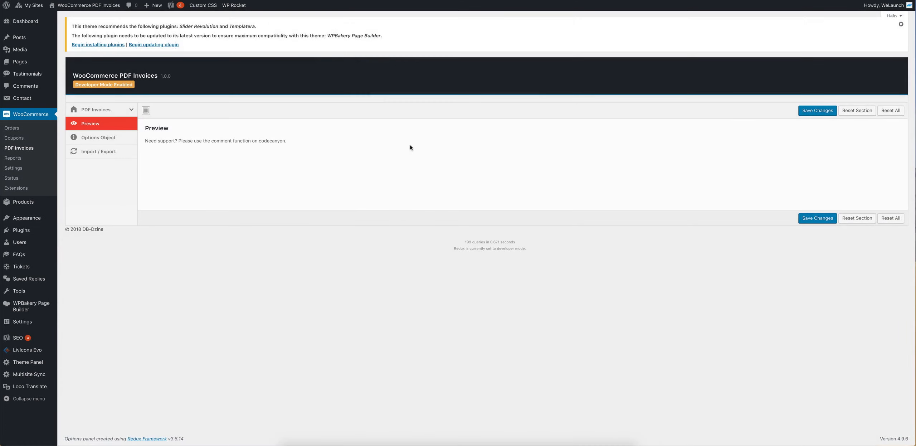